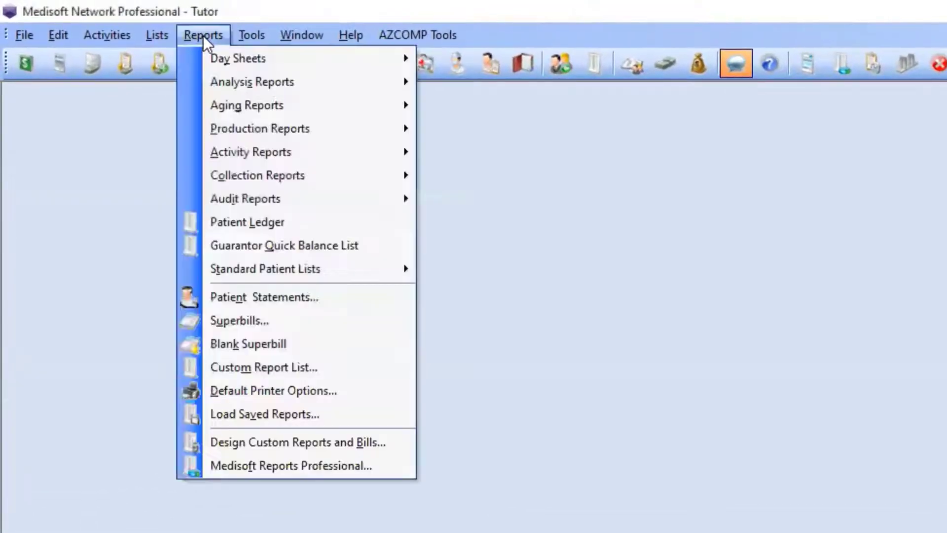
Step: Launch Medisoft Report Designer from Reports > Design Custom Reports and Bills
left_click(254, 445)
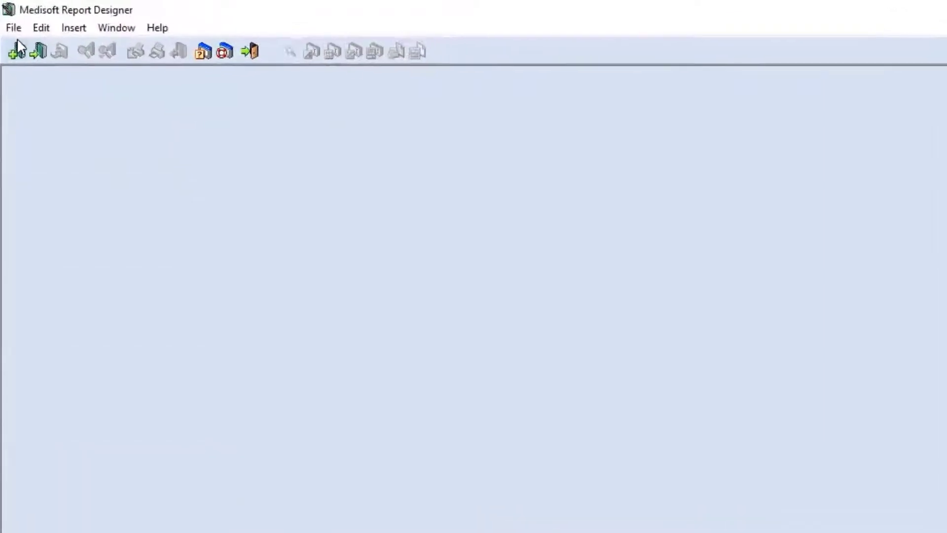
Step: Open the existing 'CMS - 1500 (Primary) - 02/12' report layout
left_click(12, 33)
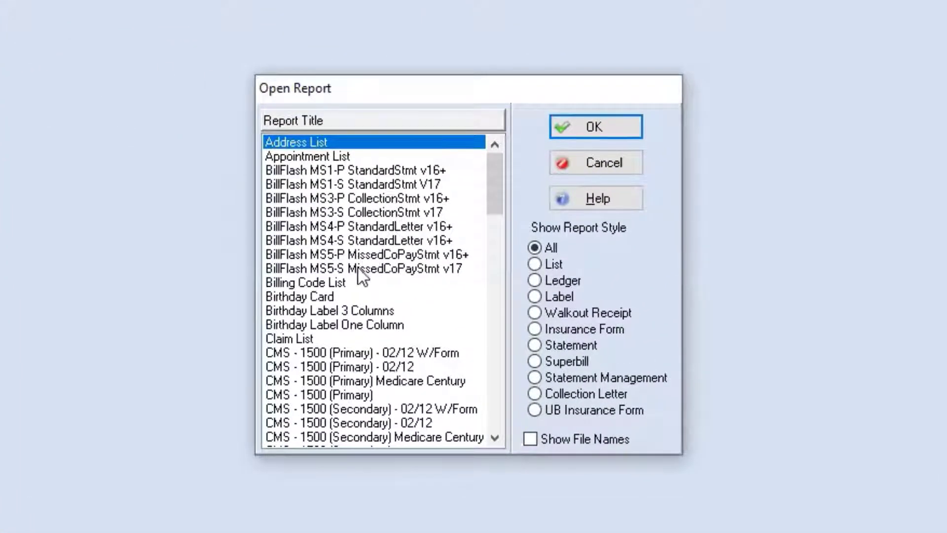
left_click(333, 369)
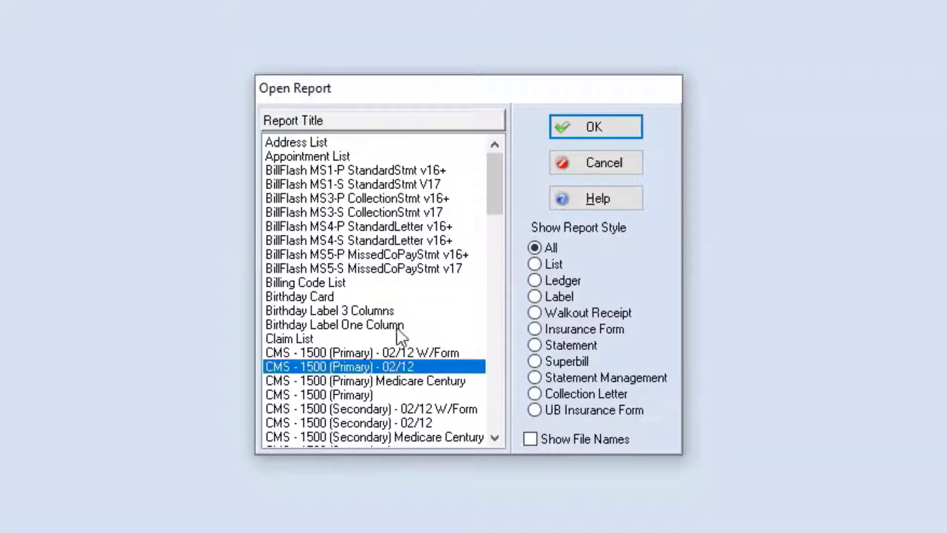
left_click(586, 133)
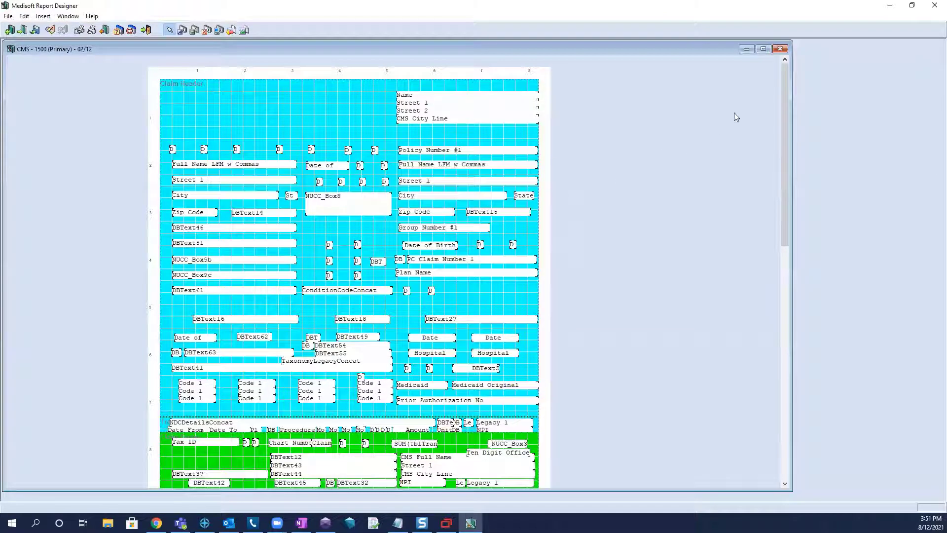
Step: Maximize the claim form window and select the DBText61 and ConditionCodeConcat fields
left_click(764, 50)
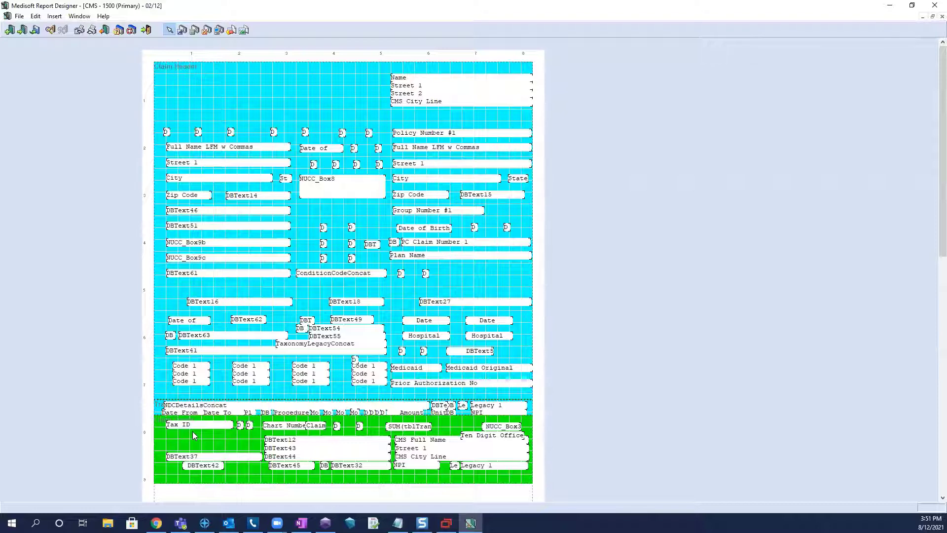
left_click(192, 274)
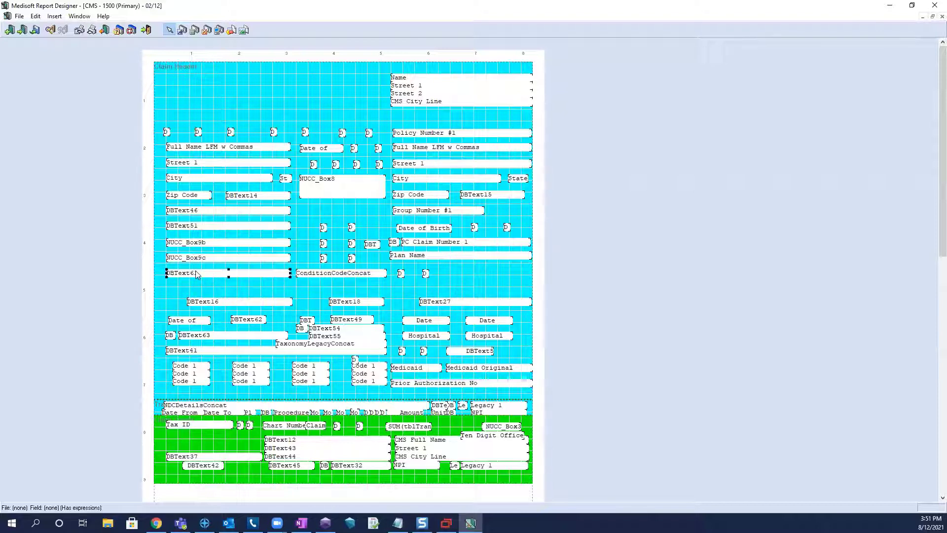
left_click(320, 279)
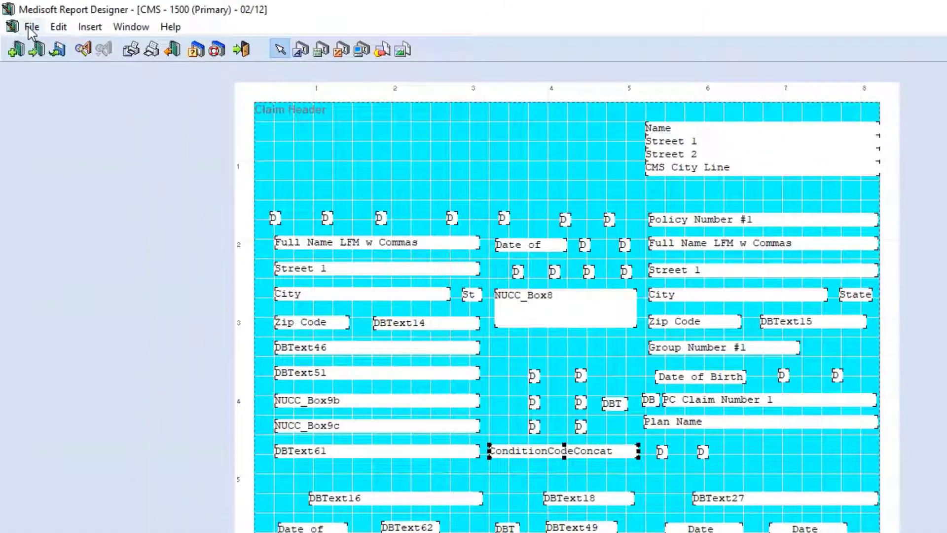
Step: Lower the form's left offset to -0.07 inches in Report Properties
left_click(28, 24)
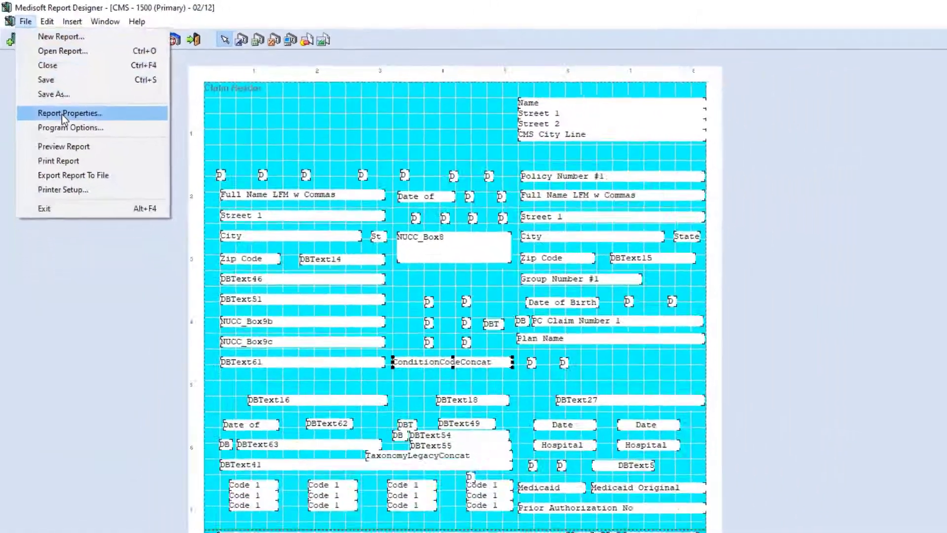
left_click(79, 141)
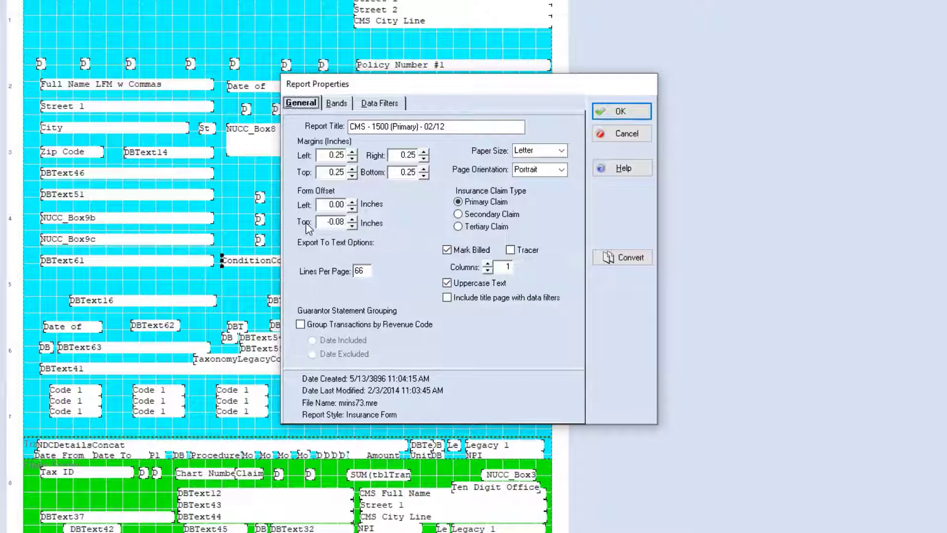
left_click(352, 212)
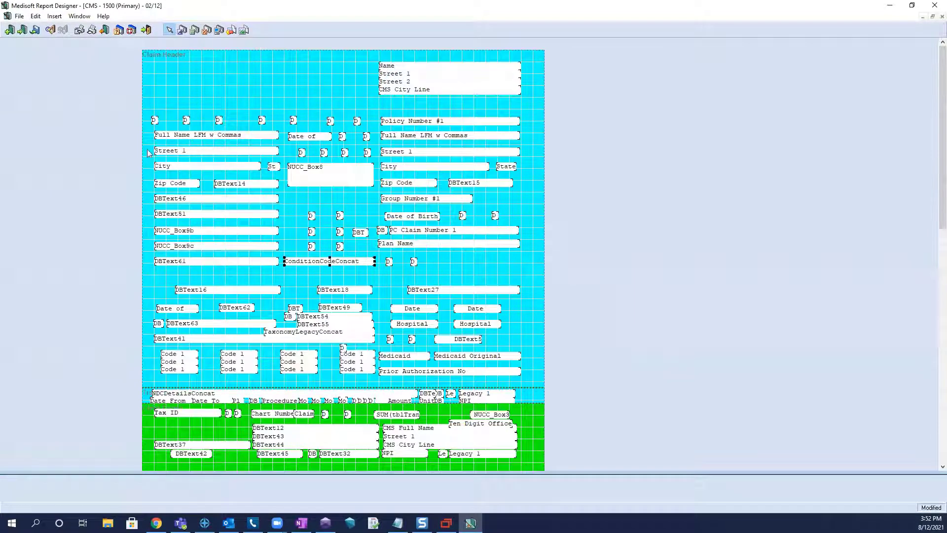
Step: Lower the form's top offset to -0.15 inches and apply it
left_click(20, 16)
left_click(57, 86)
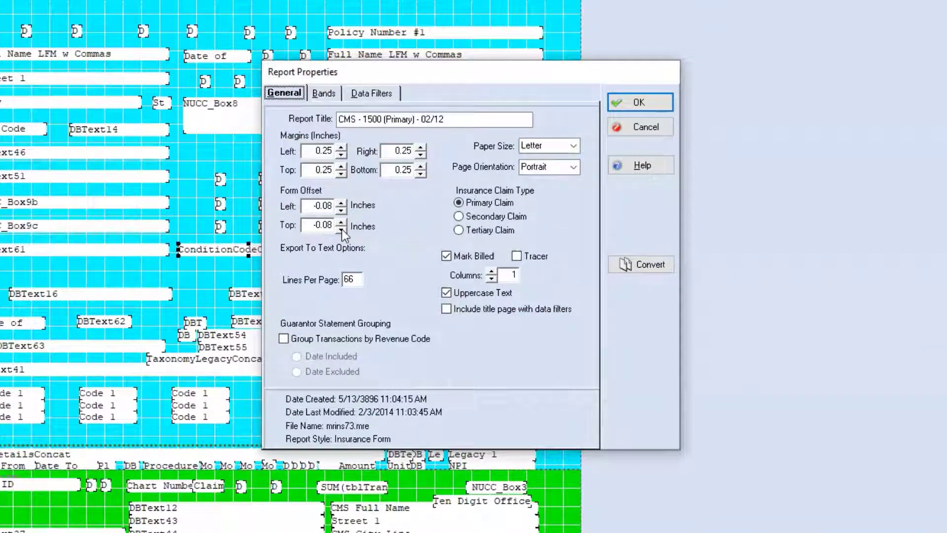
left_click(342, 230)
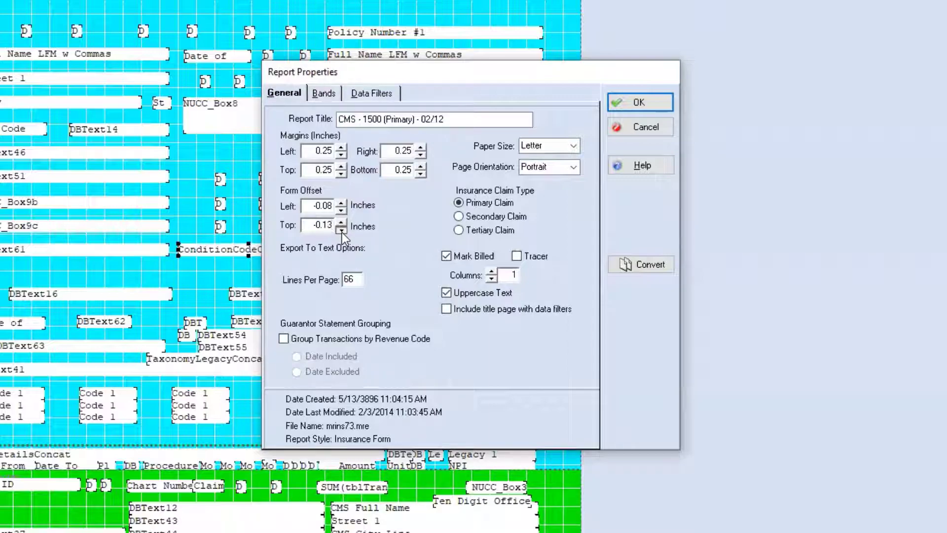
left_click(342, 231)
left_click(342, 231)
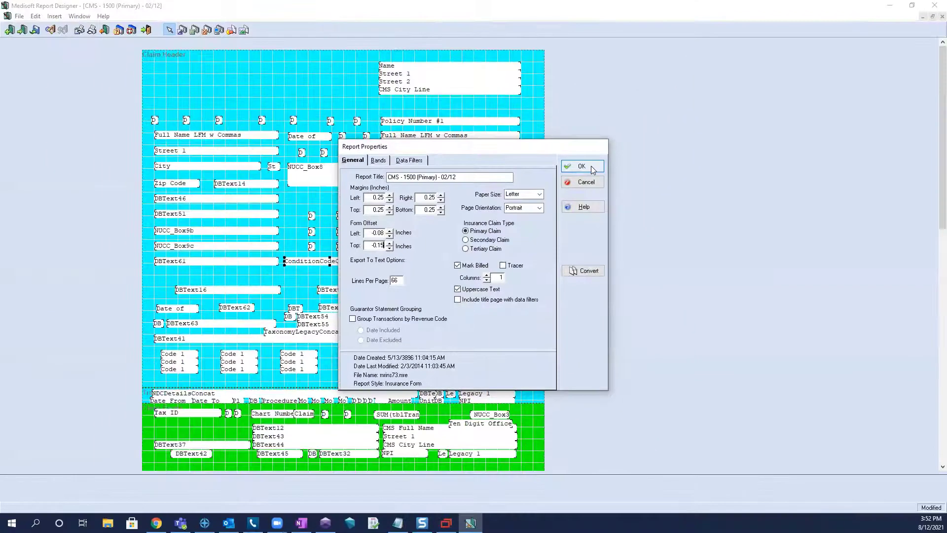
left_click(591, 165)
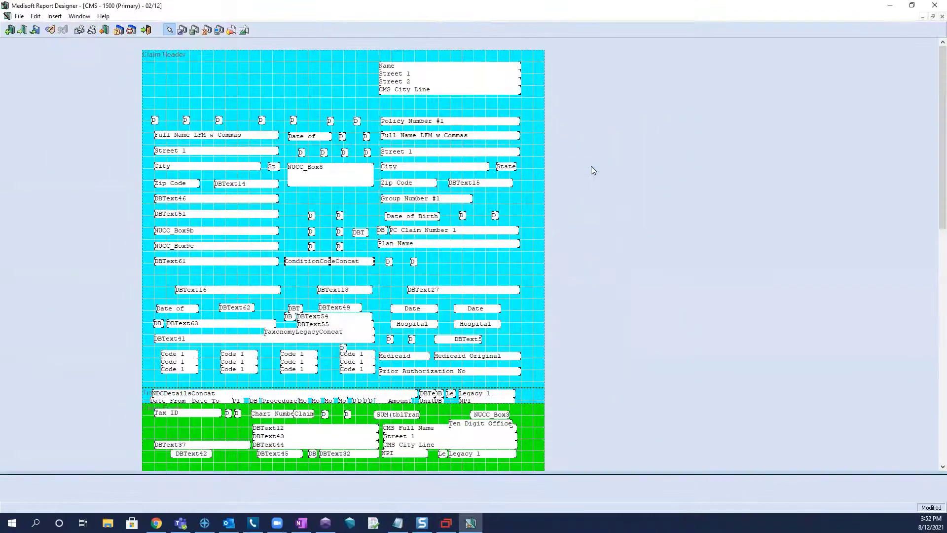
Step: Raise the form's top offset several steps and apply it
left_click(19, 18)
left_click(42, 86)
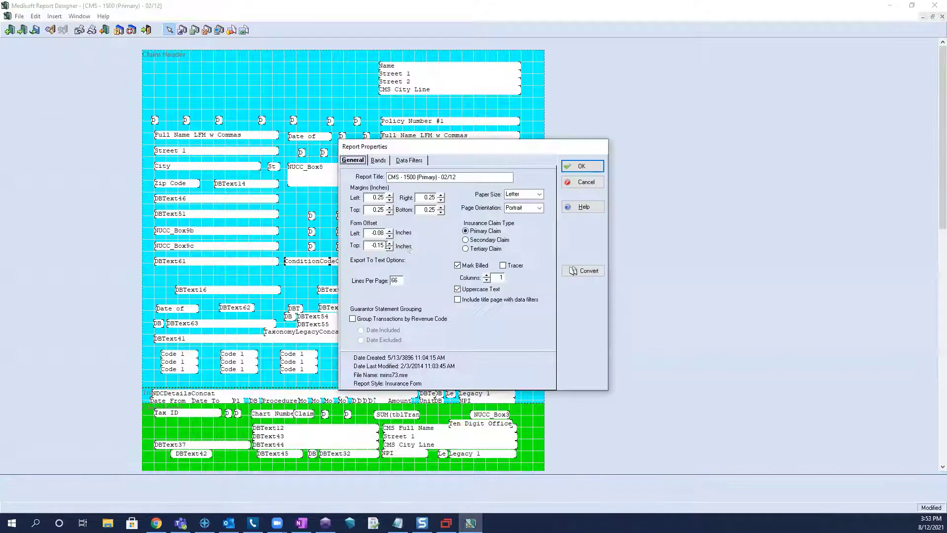
left_click(390, 243)
left_click(390, 243)
left_click(390, 244)
left_click(389, 243)
left_click(389, 243)
left_click(390, 243)
left_click(567, 174)
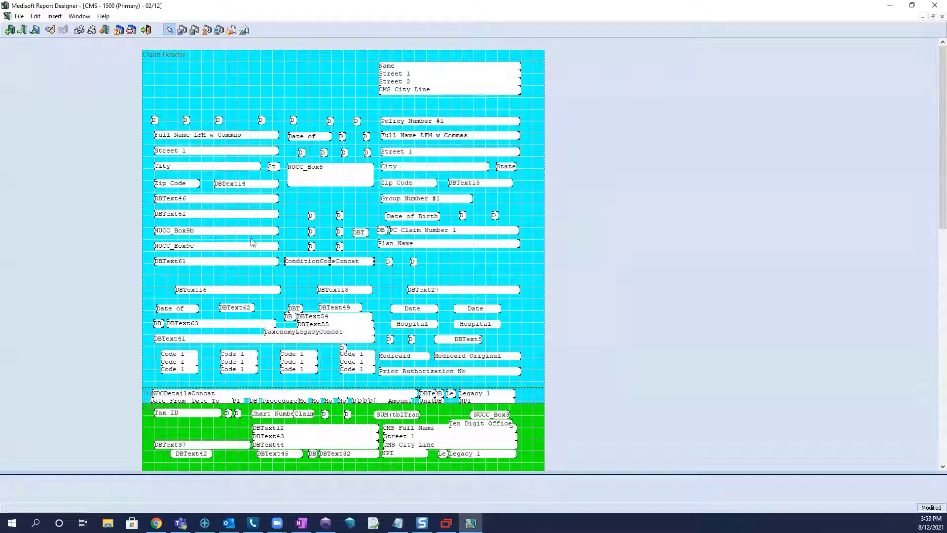
Step: Bring the form's top offset back down to 0.00 inches
left_click(20, 17)
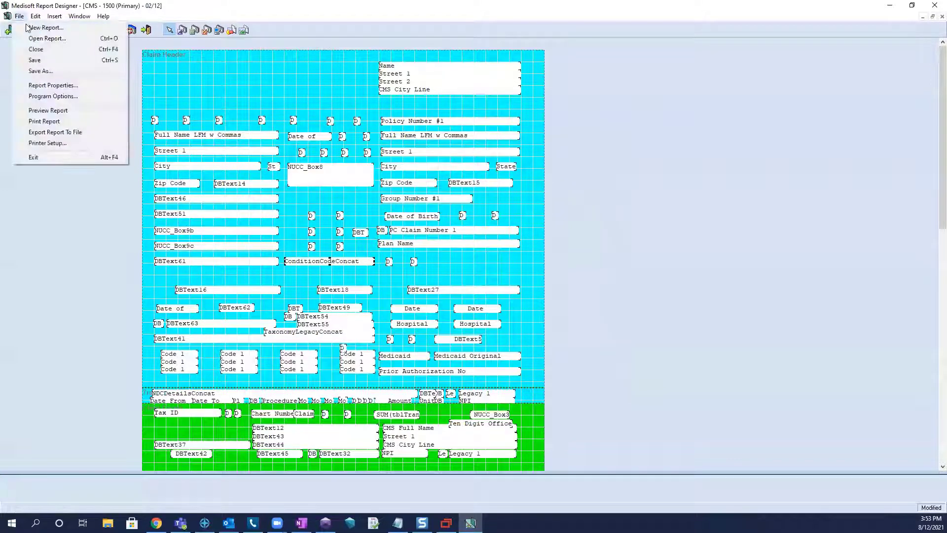
left_click(53, 85)
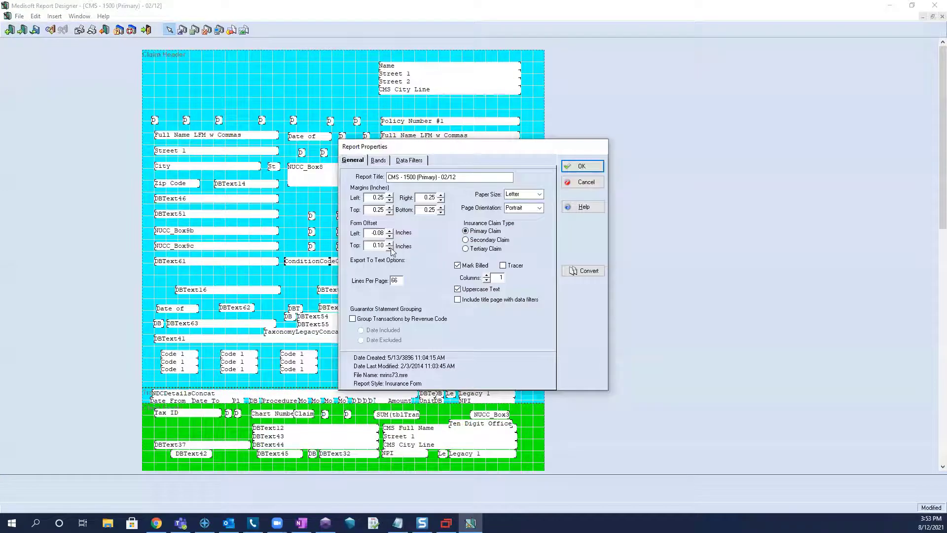
left_click(390, 248)
left_click(389, 248)
left_click(390, 248)
left_click(390, 248)
left_click(390, 247)
left_click(390, 248)
left_click(390, 248)
left_click(389, 248)
Step: Apply the 0.00-inch top offset and select the left Full Name LFM w Commas field
left_click(582, 166)
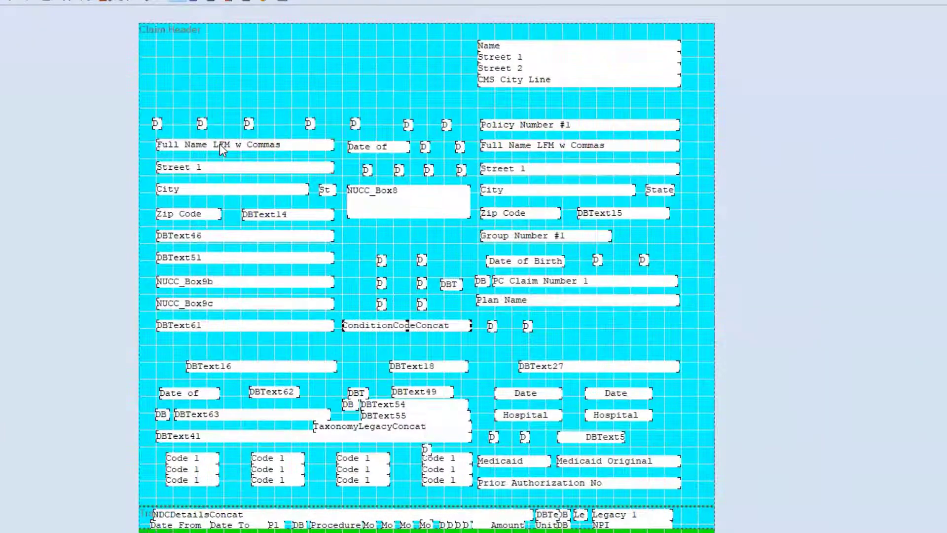
left_click(220, 144)
Step: Inspect the Full Name and Street 1 field properties without changing them
right_click(190, 145)
left_click(203, 154)
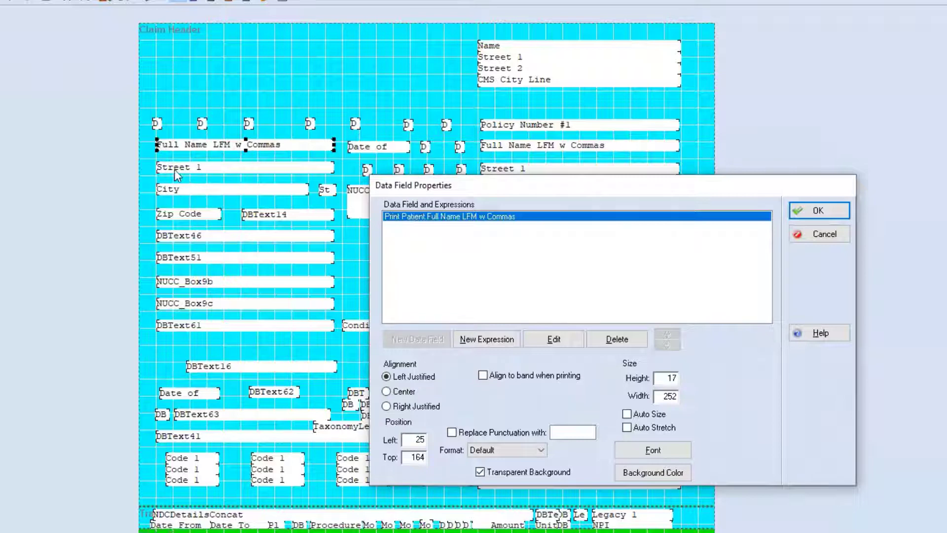
left_click(425, 439)
left_click(823, 237)
right_click(190, 167)
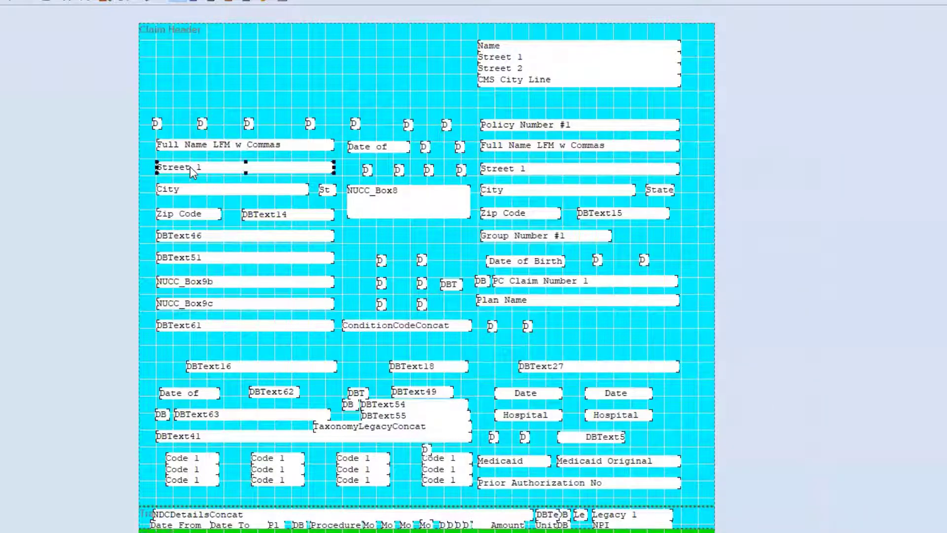
left_click(208, 176)
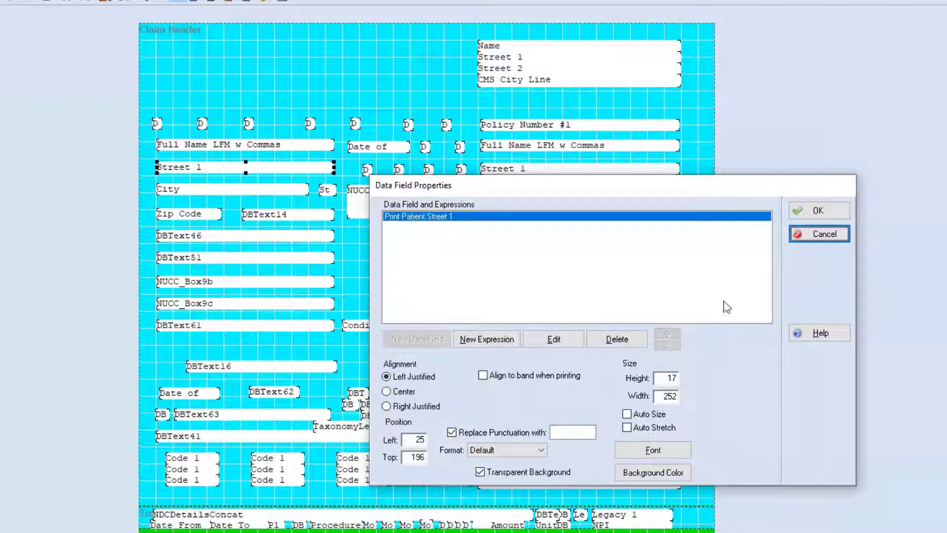
left_click(820, 236)
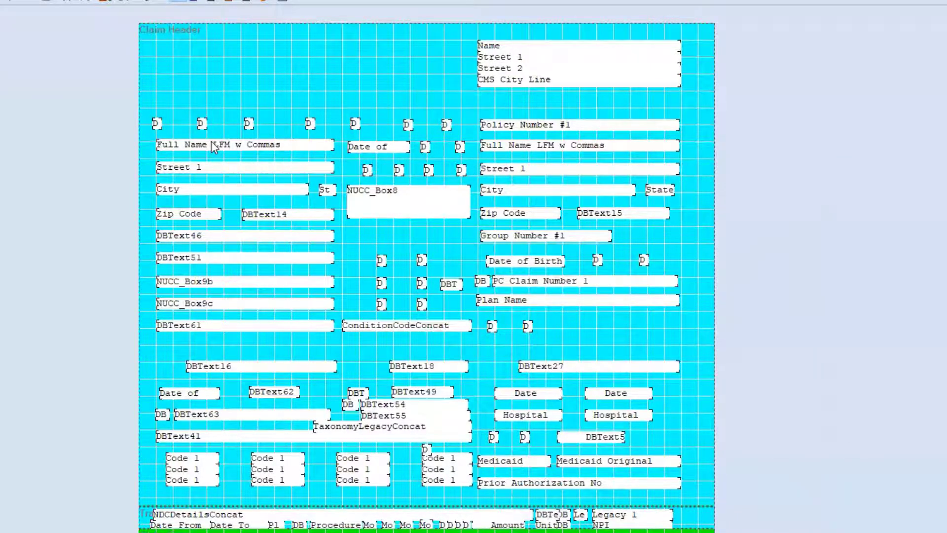
Step: Inspect the properties of the other Full Name field and the Date of field
left_click(425, 146)
left_click(304, 147)
right_click(313, 148)
left_click(339, 158)
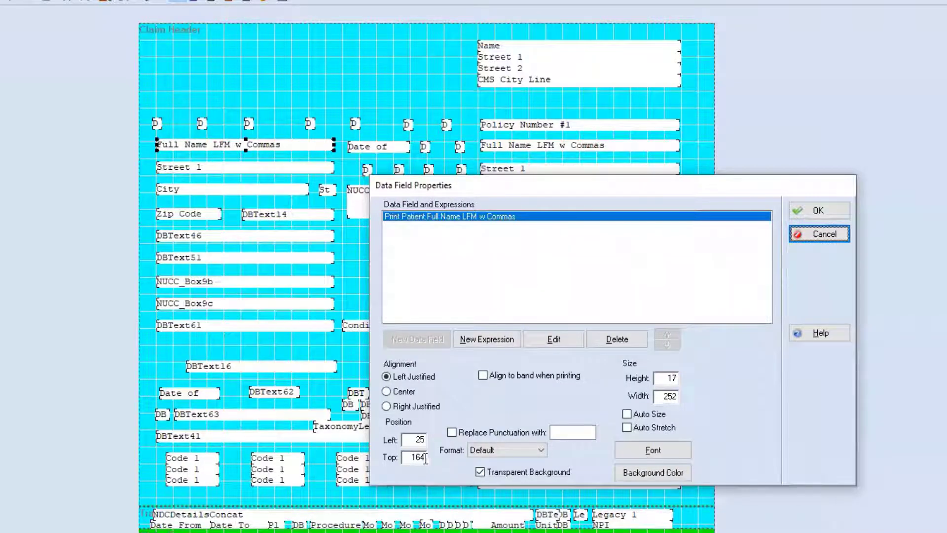
left_click(816, 235)
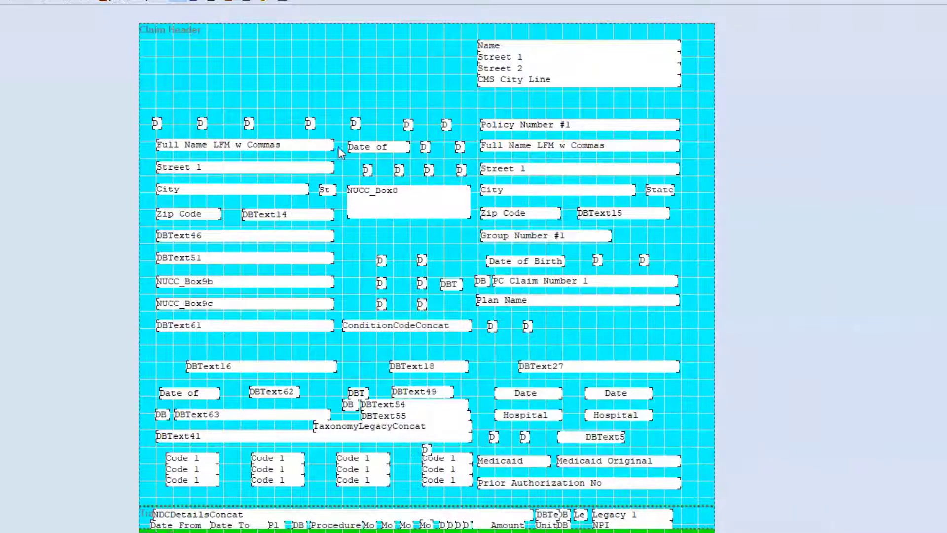
right_click(371, 146)
left_click(395, 150)
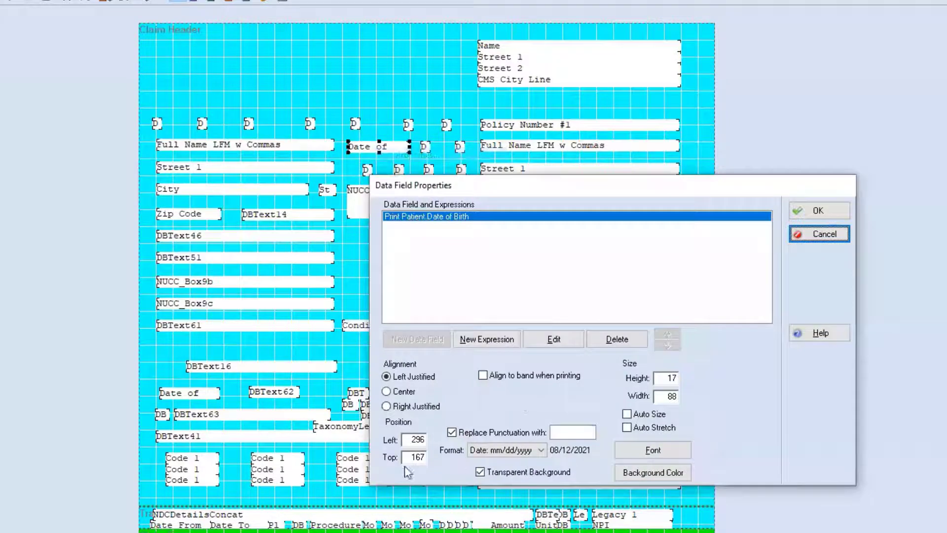
left_click(834, 239)
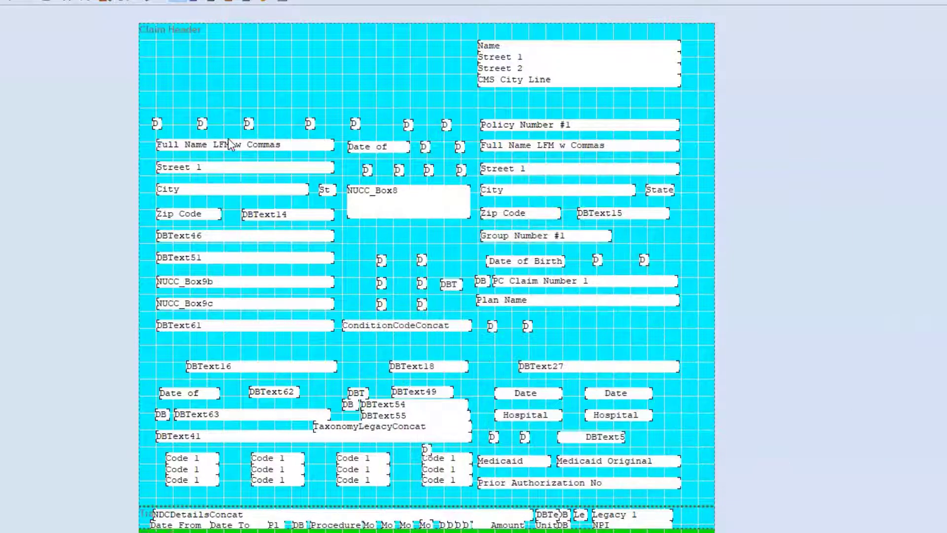
Step: Change the left Full Name field's Top position from 164 to 167
left_click(231, 143)
right_click(238, 148)
left_click(279, 154)
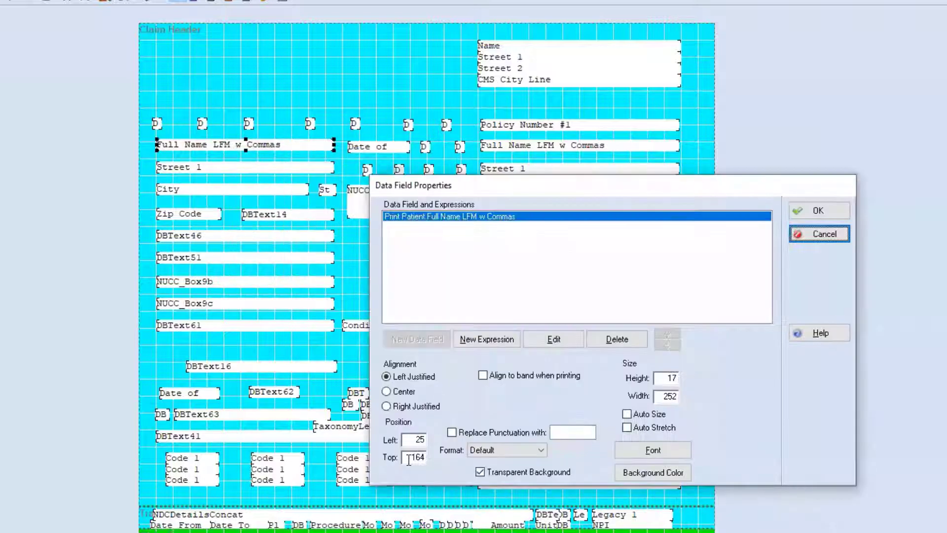
left_click(409, 460)
key("BackSpace")
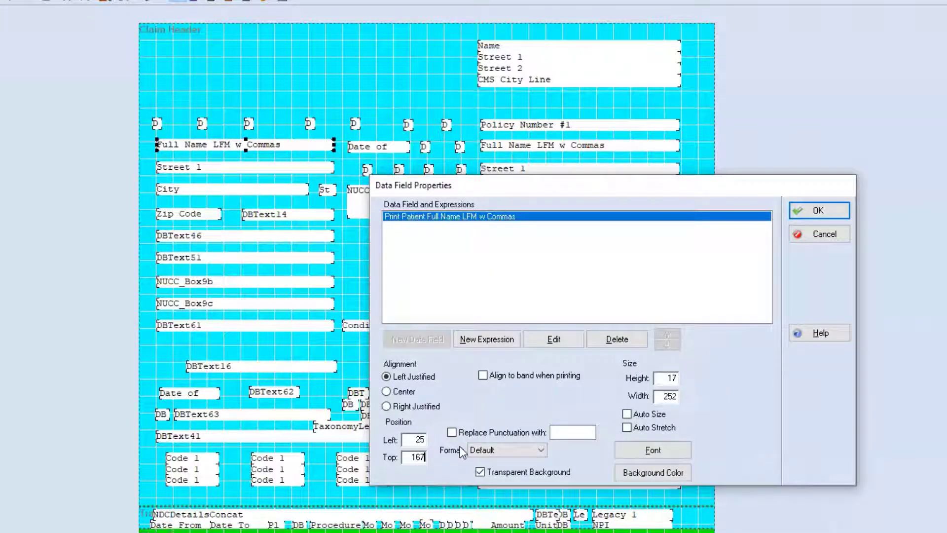
type("7")
left_click(816, 213)
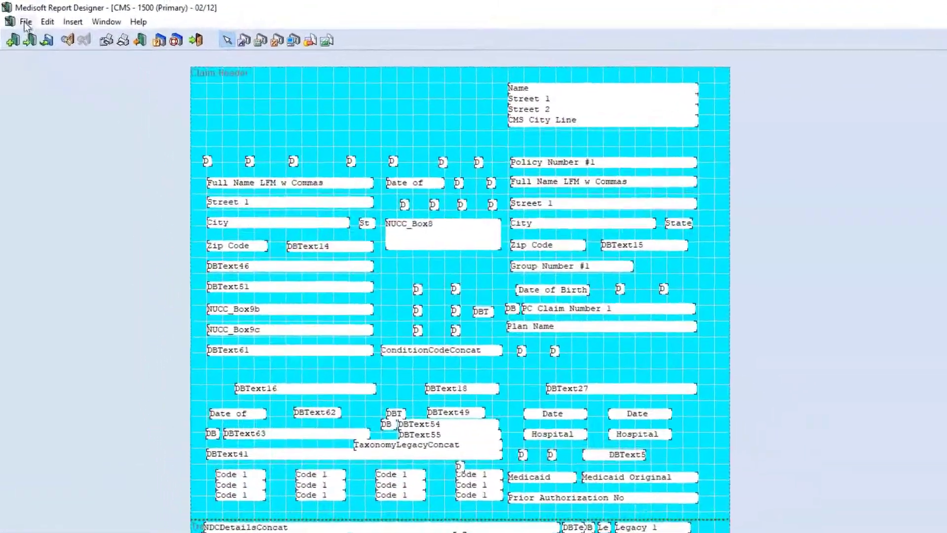
Step: Save the layout as a new report titled 'CMS 1500 02/12 v2'
left_click(19, 16)
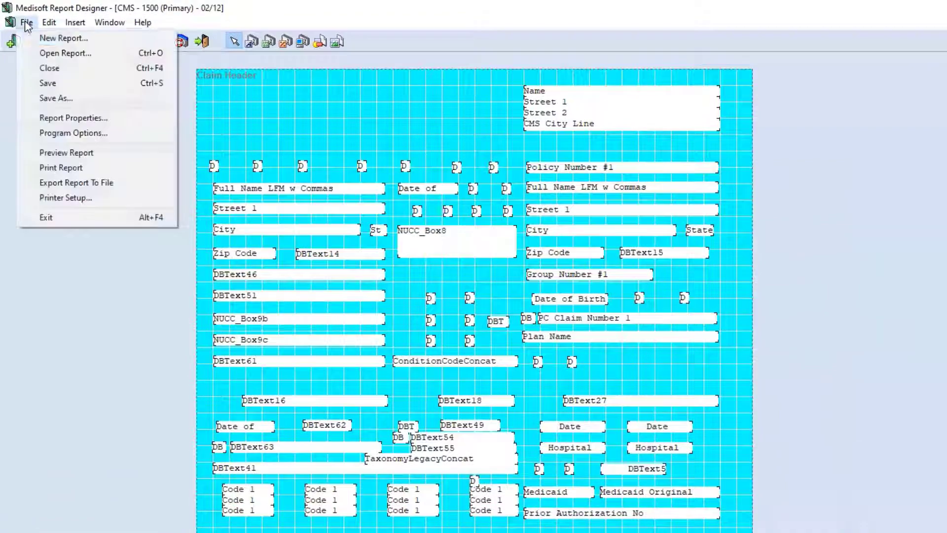
left_click(54, 97)
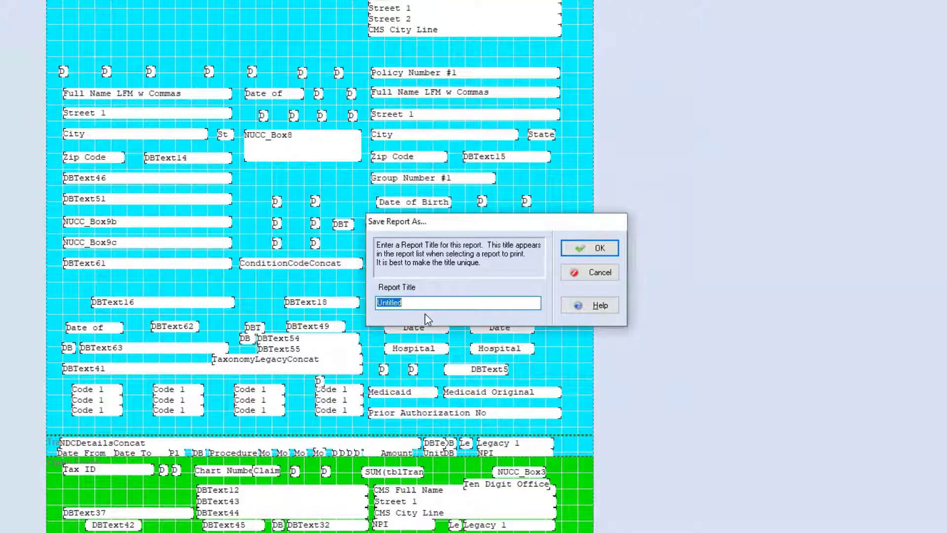
type("CMS 1500 02/12 v2")
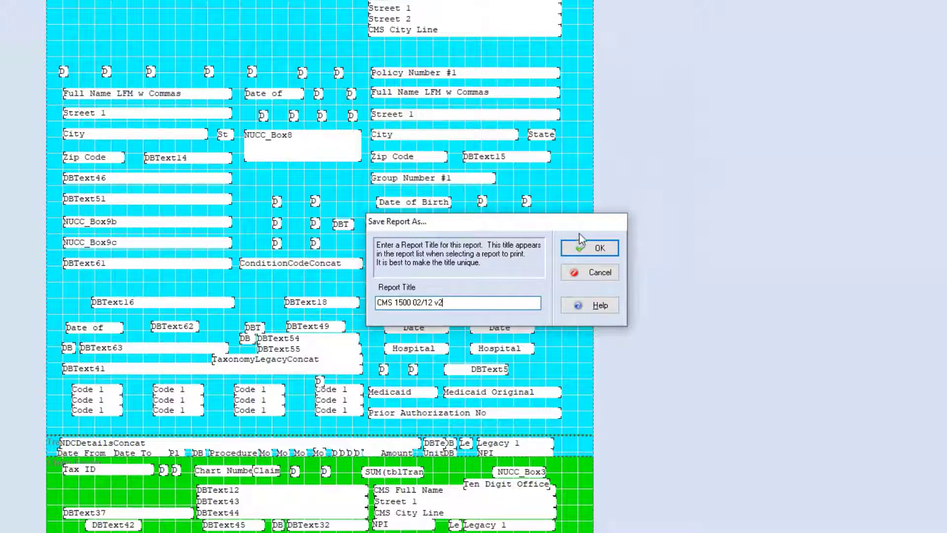
left_click(586, 248)
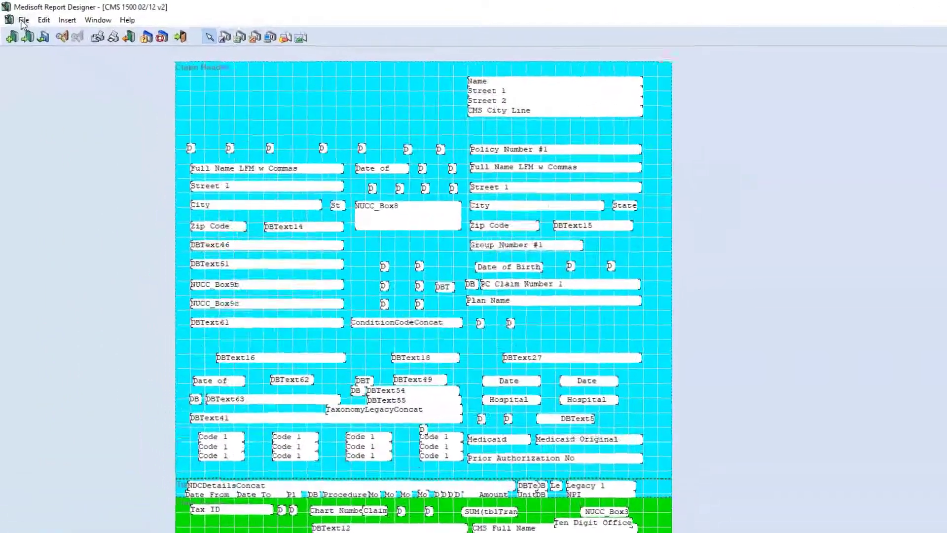
left_click(22, 20)
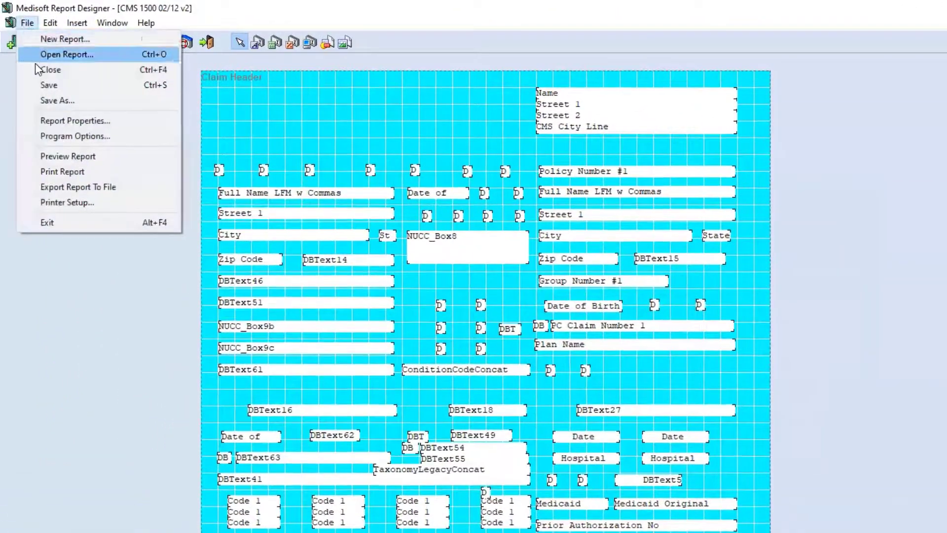
left_click(50, 137)
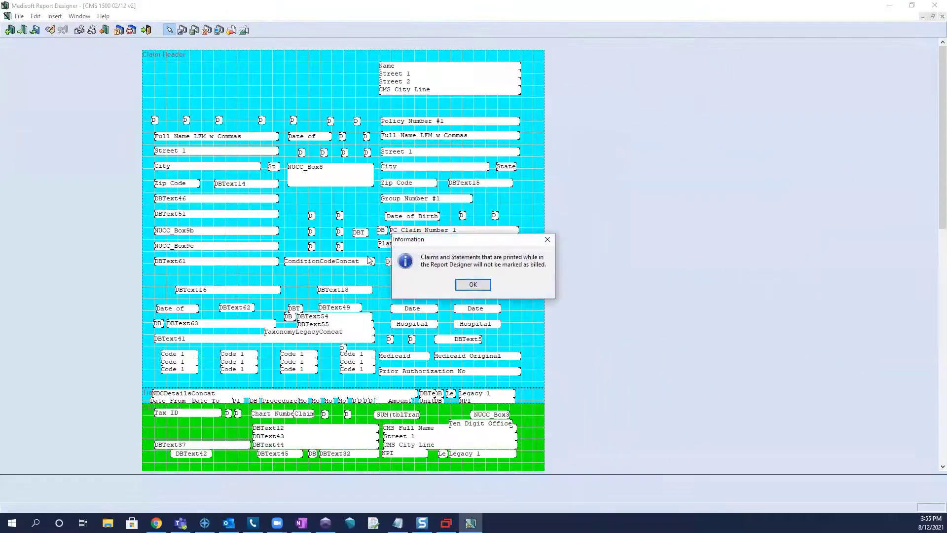
left_click(470, 286)
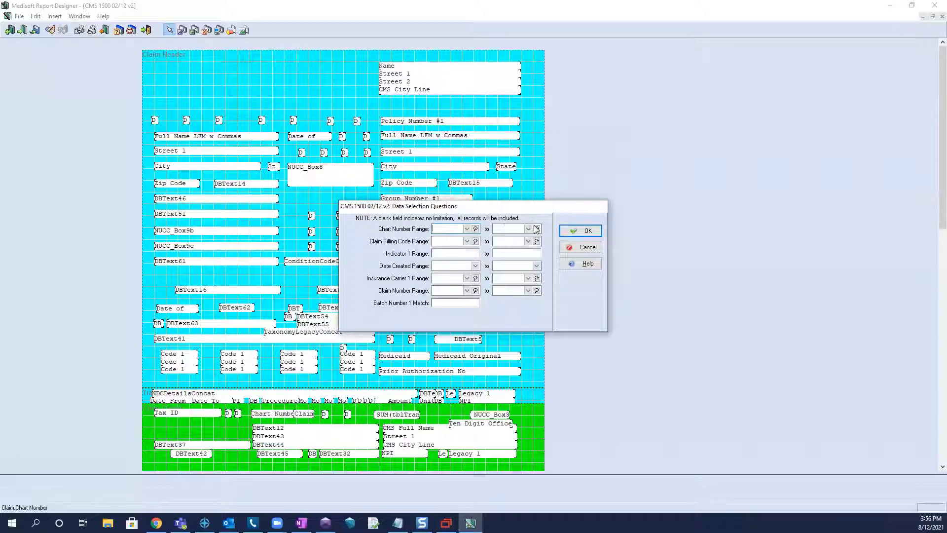
left_click(583, 251)
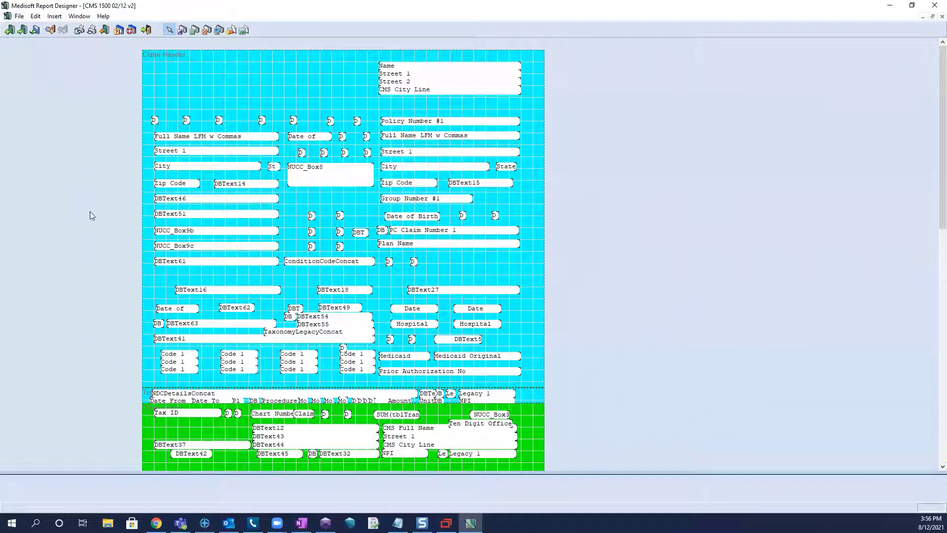
Step: Open Report Properties to the Bands settings with Claim Header selected
left_click(21, 16)
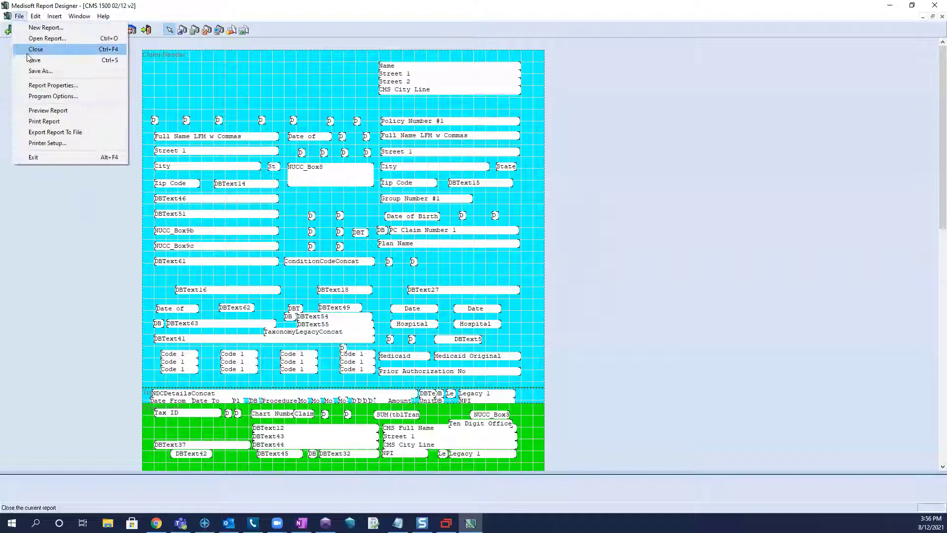
left_click(40, 86)
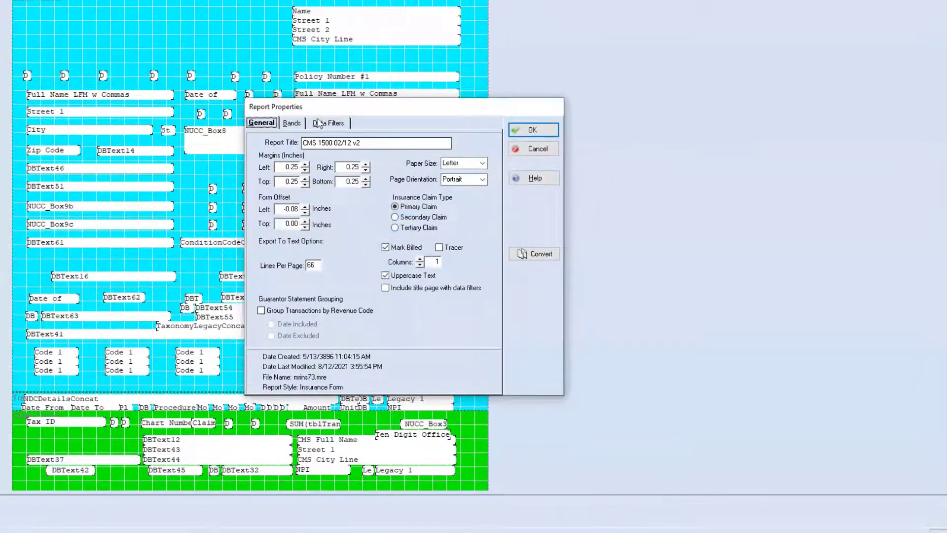
left_click(291, 123)
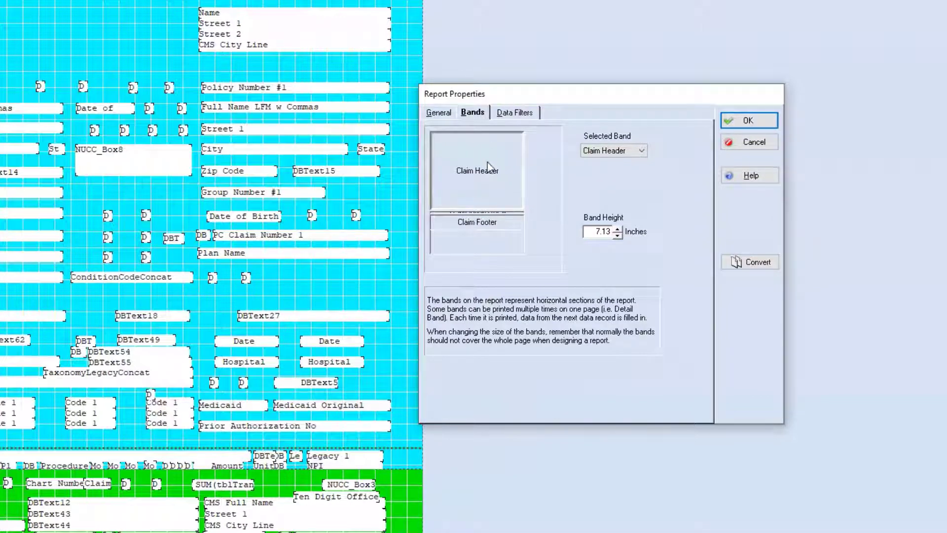
left_click(623, 151)
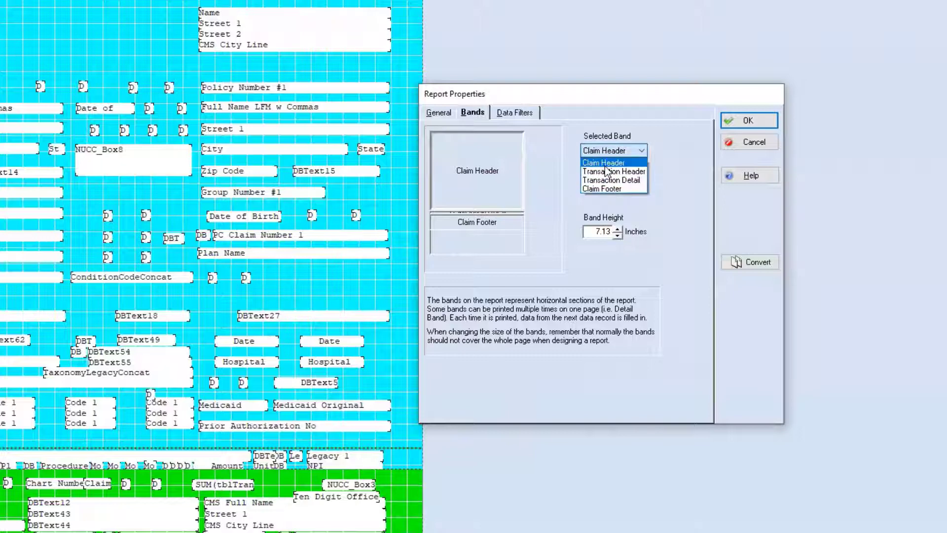
left_click(606, 166)
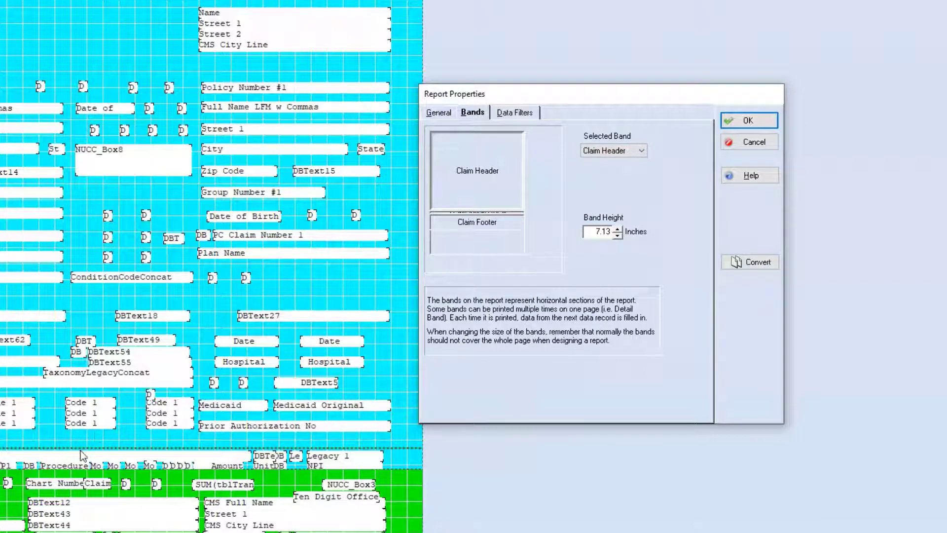
Step: Set the Claim Header band height to 7.38 inches and apply it
left_click(617, 230)
left_click(617, 234)
left_click(618, 229)
left_click(618, 228)
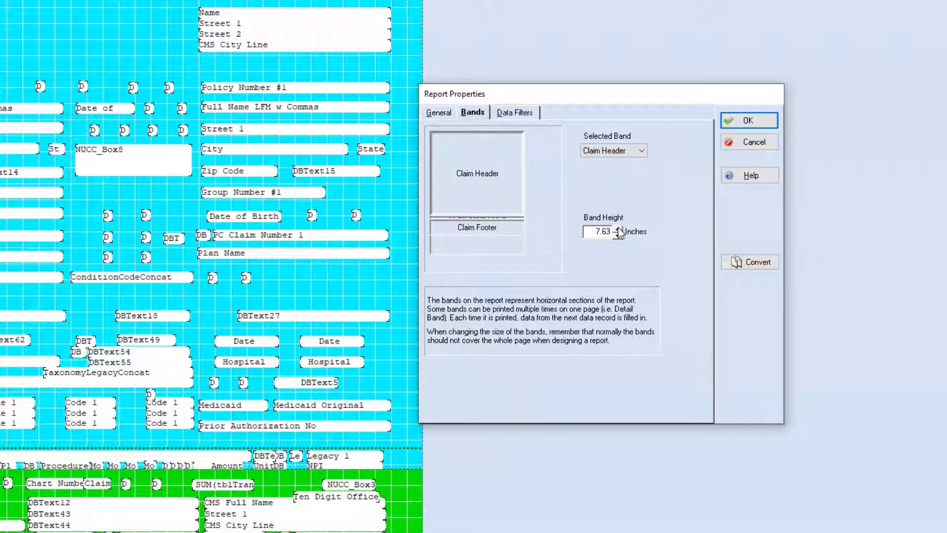
left_click(618, 236)
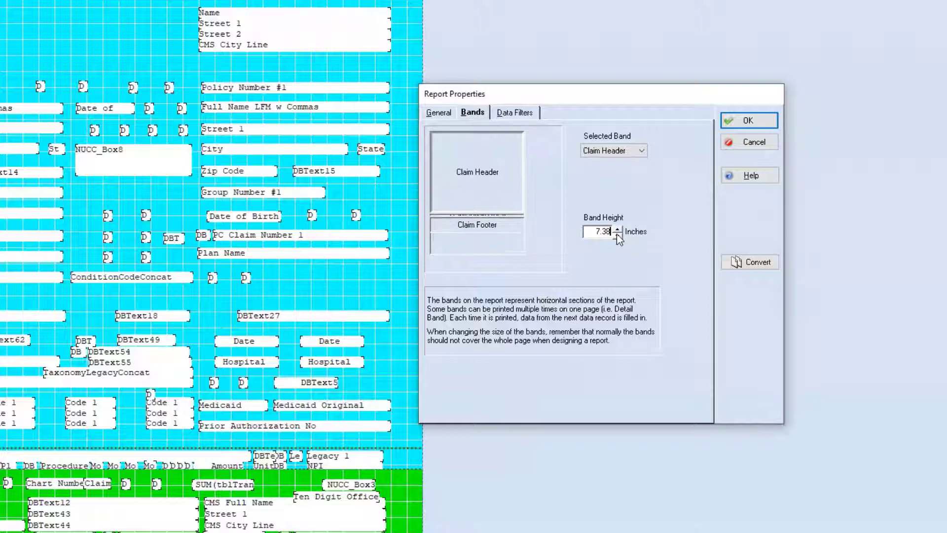
left_click(617, 235)
left_click(617, 229)
left_click(618, 235)
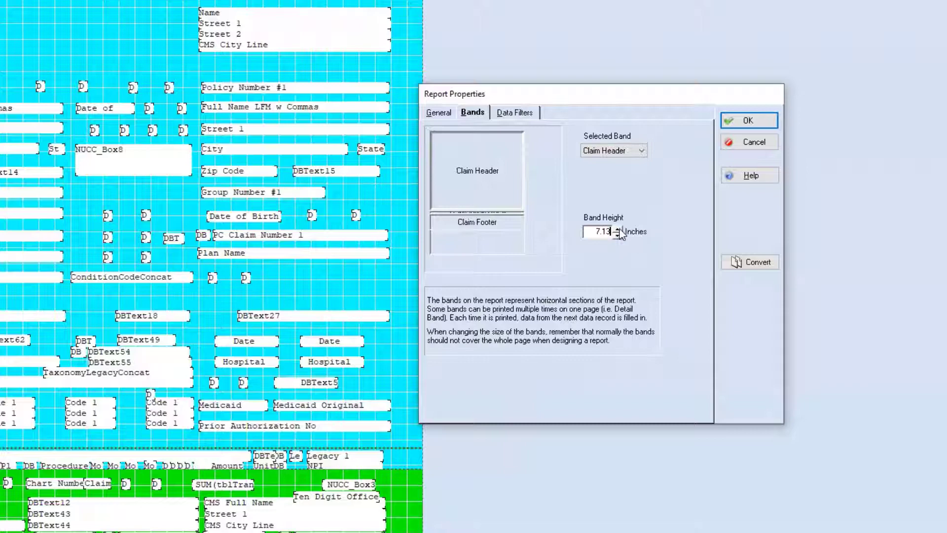
left_click(617, 229)
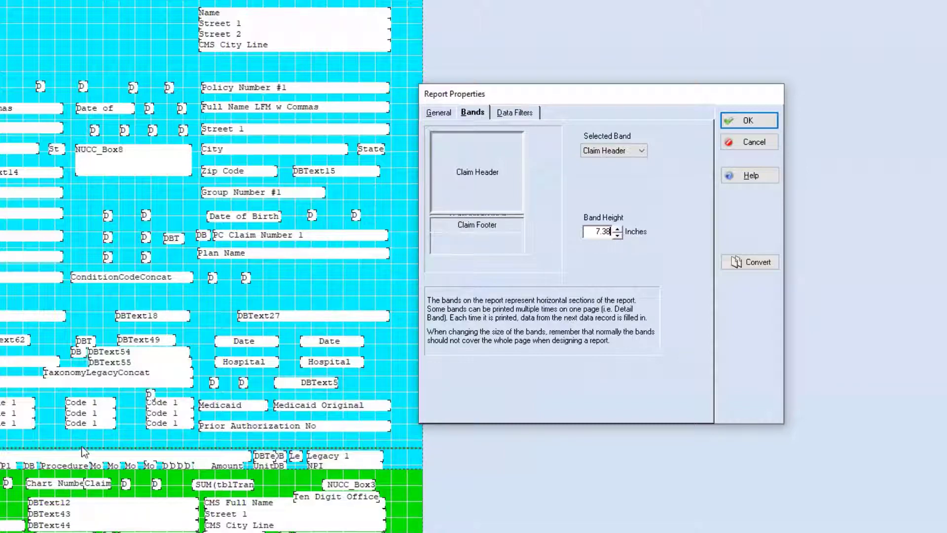
left_click(757, 125)
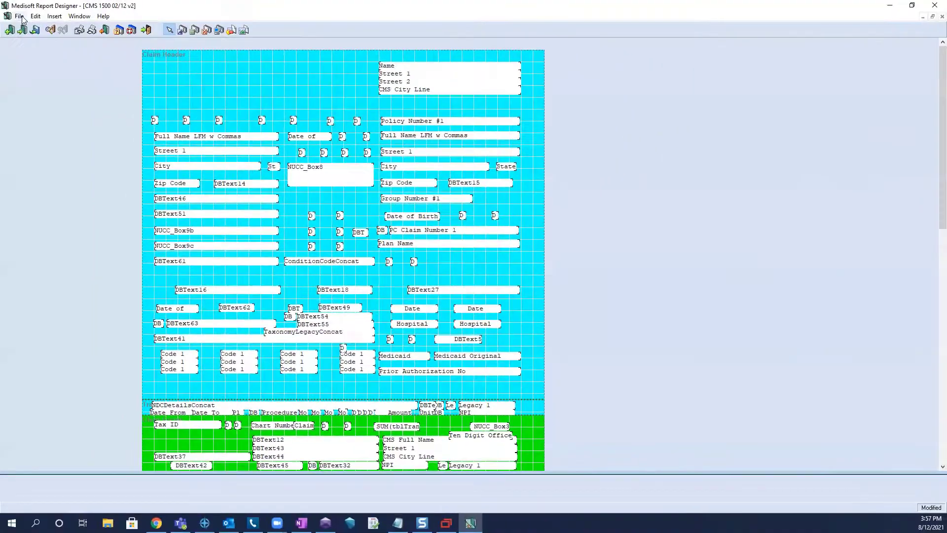
Step: Reduce the Claim Header band height in two steps from 7.38 to 6.88 inches
left_click(21, 16)
left_click(39, 86)
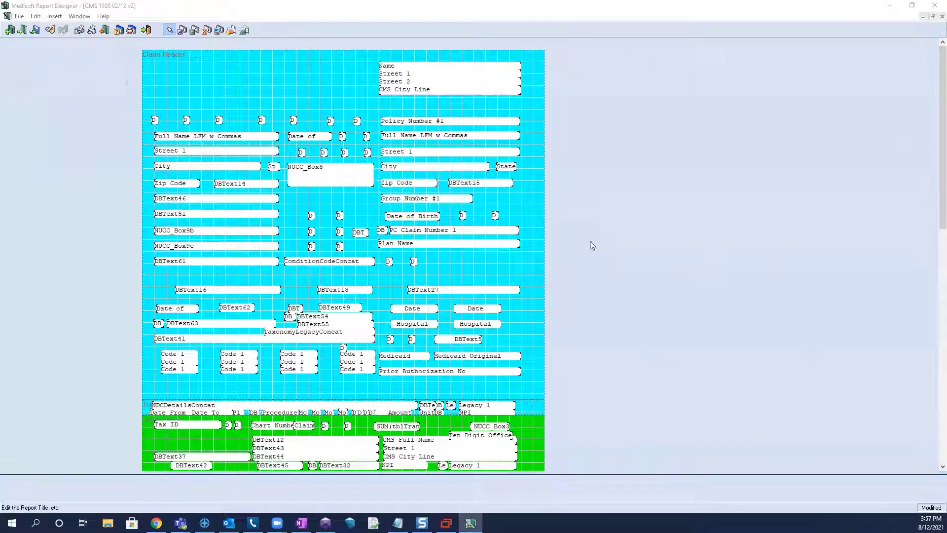
left_click(379, 161)
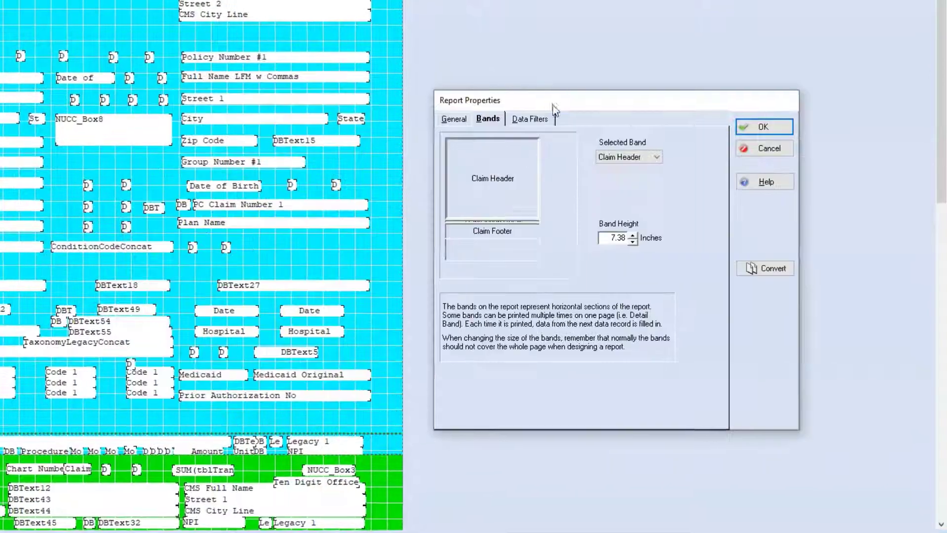
left_click(632, 241)
left_click(633, 242)
left_click(742, 126)
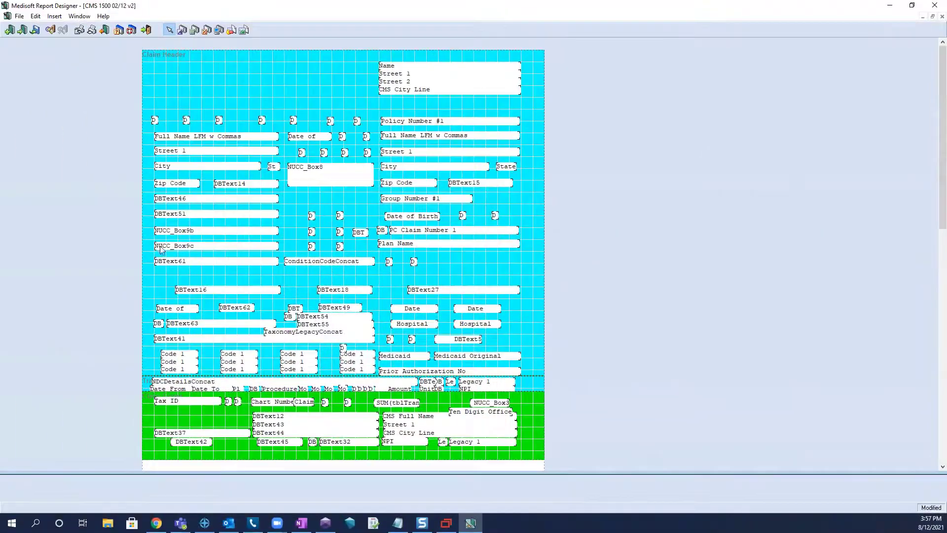
Step: In Report Properties' Bands tab, set the Claim Header band height to 7.13 inches
left_click(19, 16)
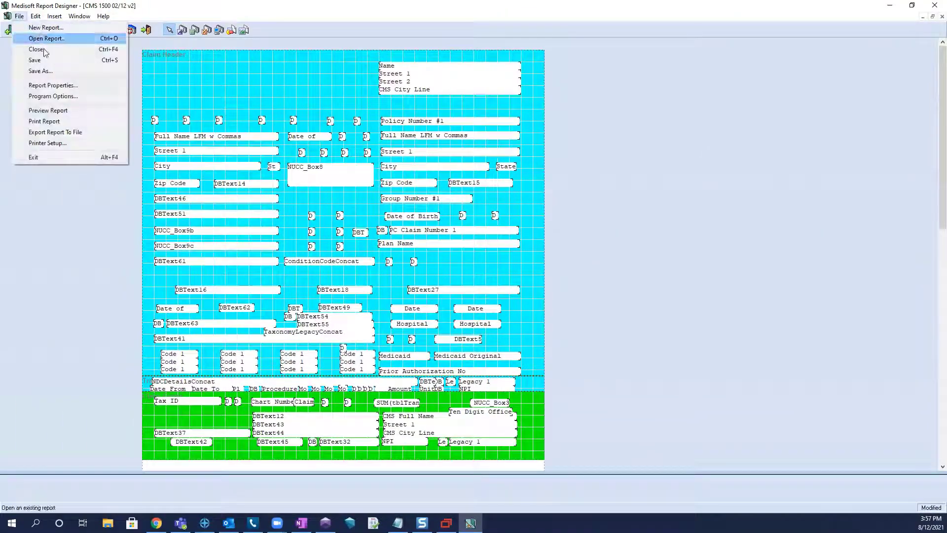
left_click(49, 85)
left_click(378, 159)
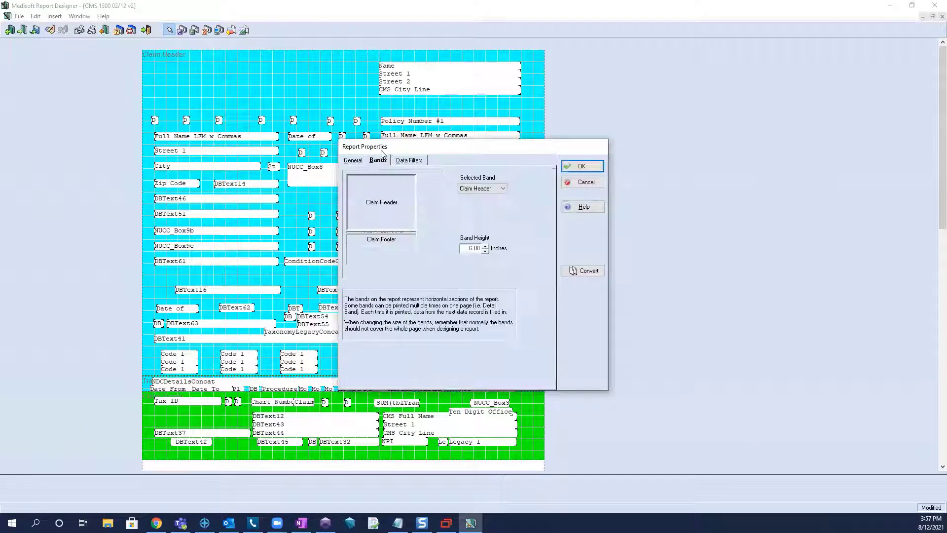
left_click_drag(388, 150, 603, 150)
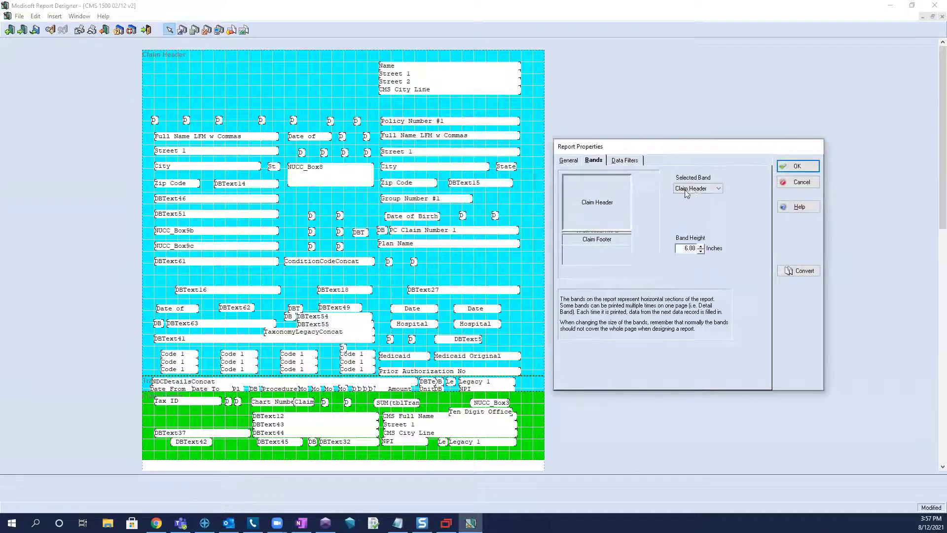
left_click(700, 246)
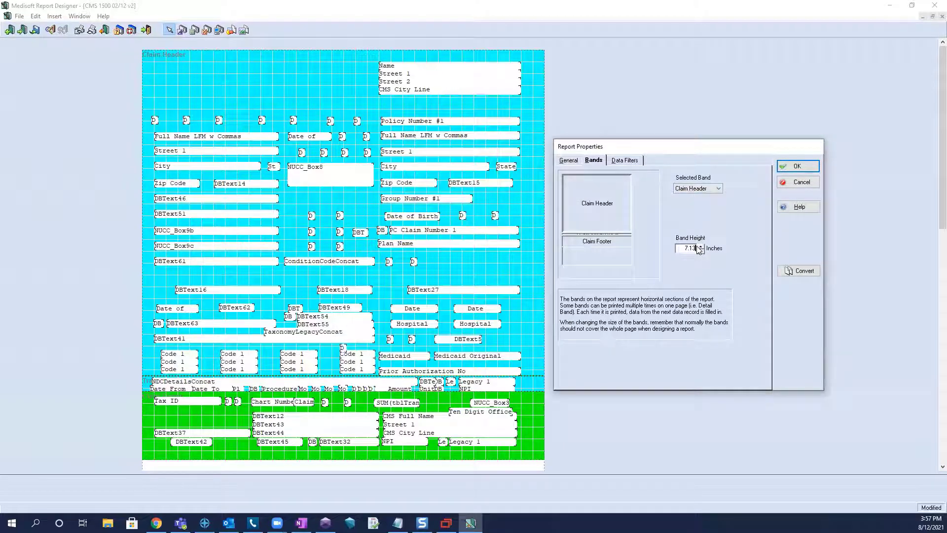
key("BackSpace")
key("BackSpace")
type("20")
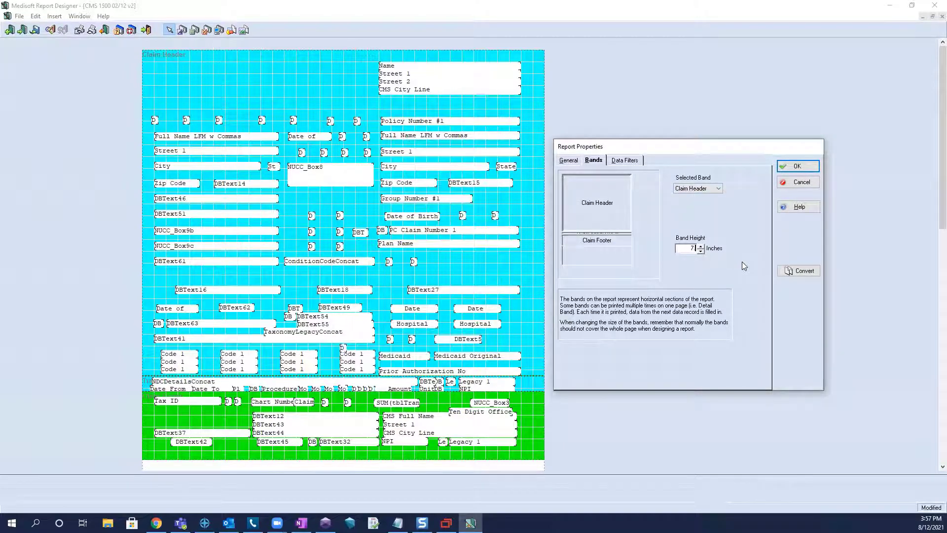
left_click(797, 170)
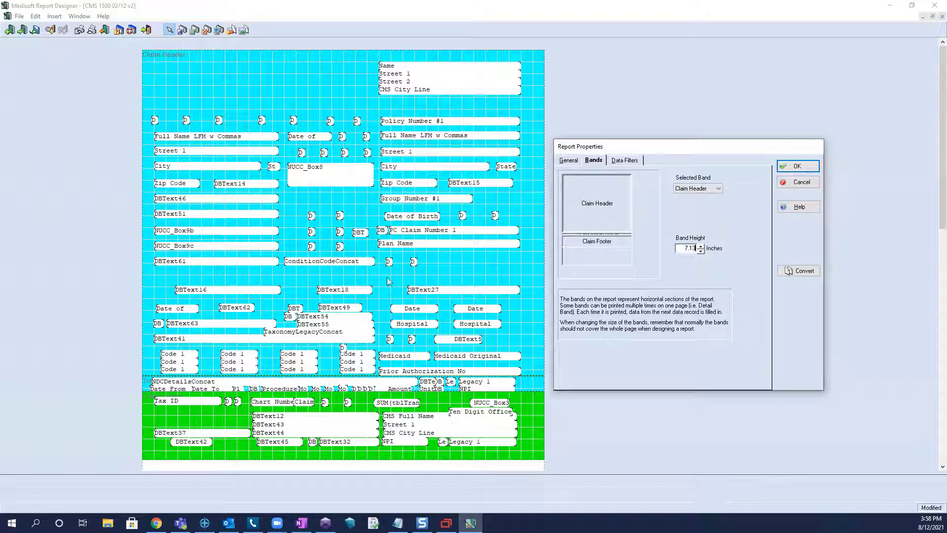
left_click(792, 169)
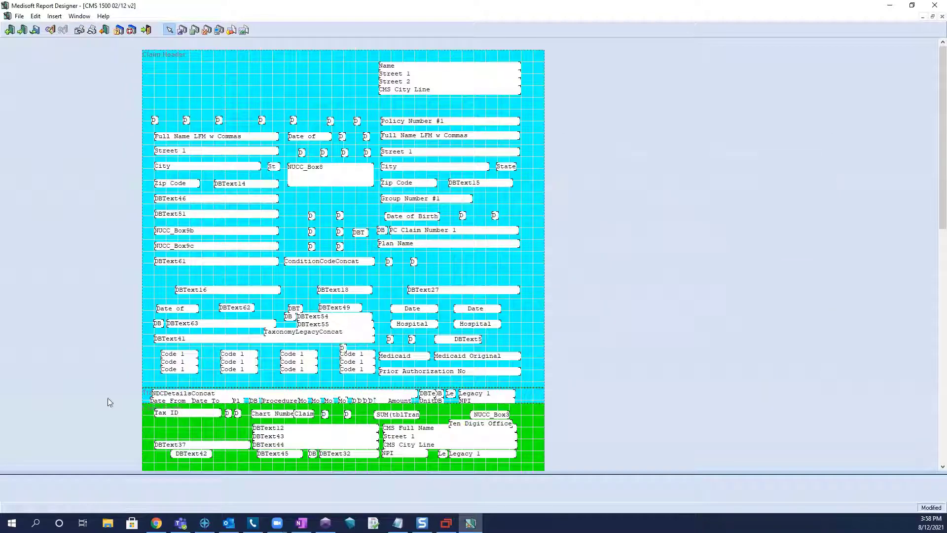
Step: Select the Date From, Date To, NDCDetailsConcat, small DBTe and Legacy 1/NPI fields in turn
left_click(174, 401)
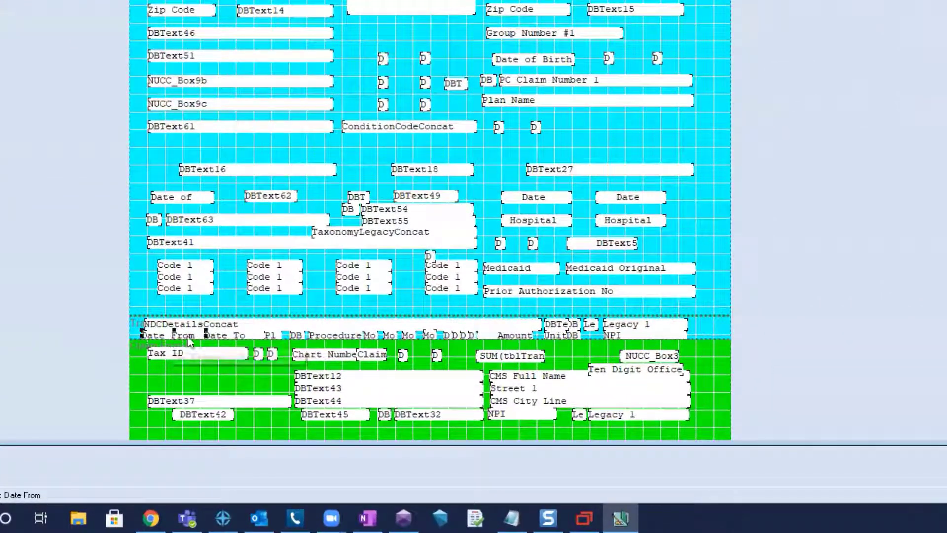
left_click(209, 395)
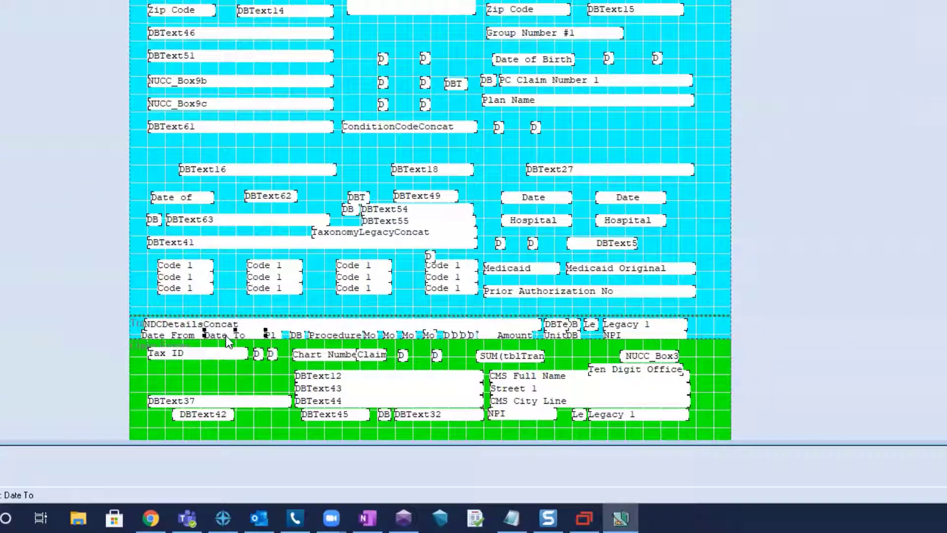
left_click(228, 325)
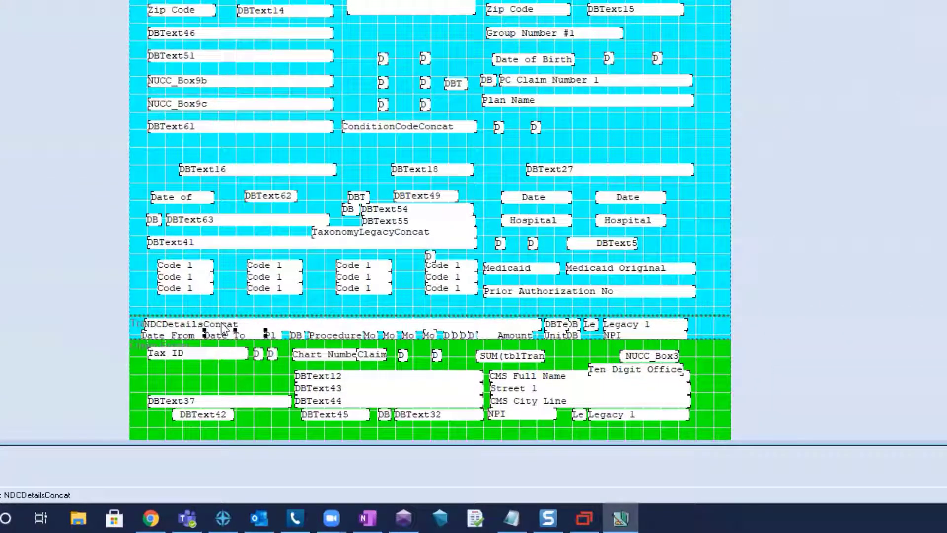
left_click(560, 327)
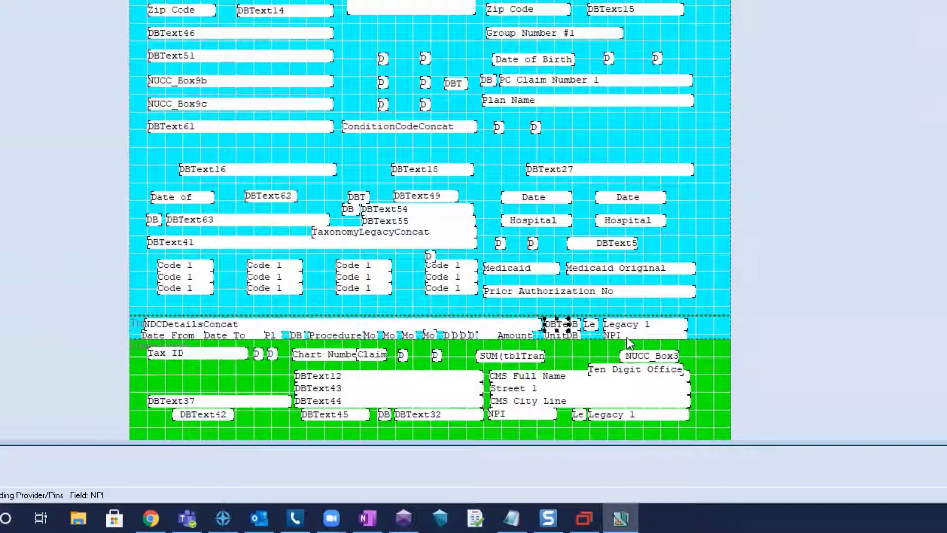
left_click(628, 338)
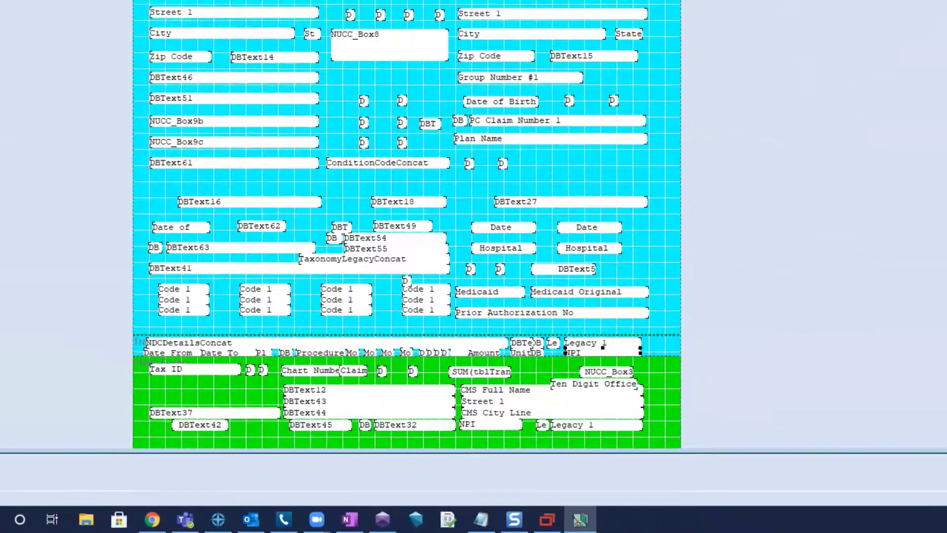
Step: Use Save As with the report title changed to 'CMS 1500 02/12 v3'
left_click(19, 16)
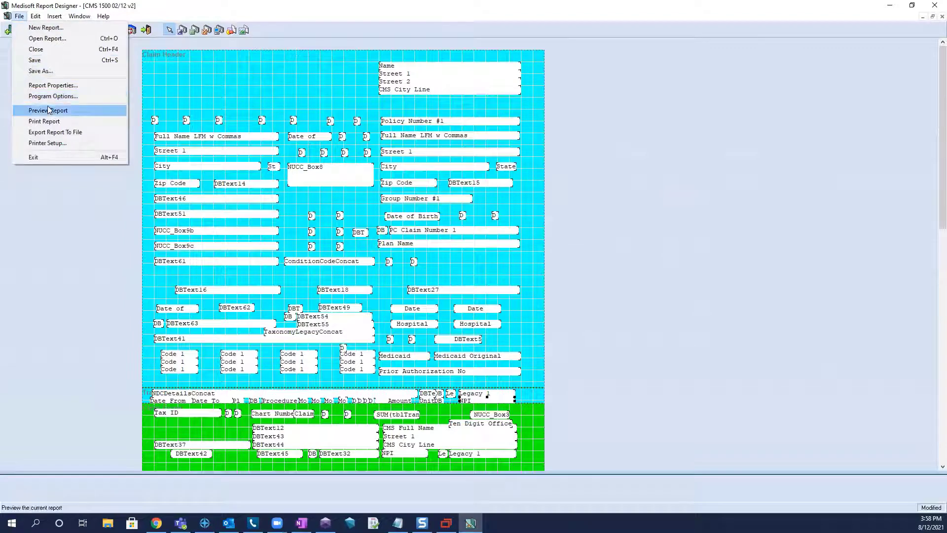
left_click(41, 71)
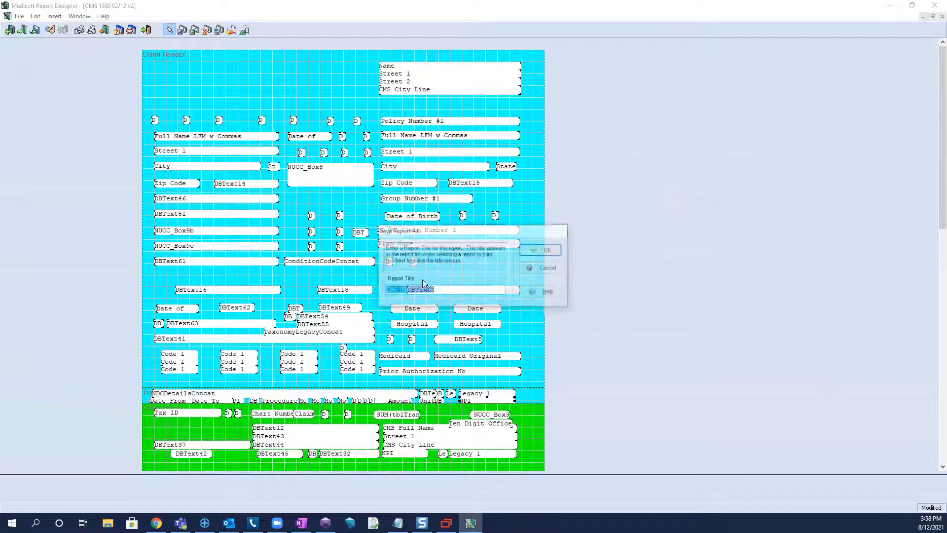
left_click(461, 290)
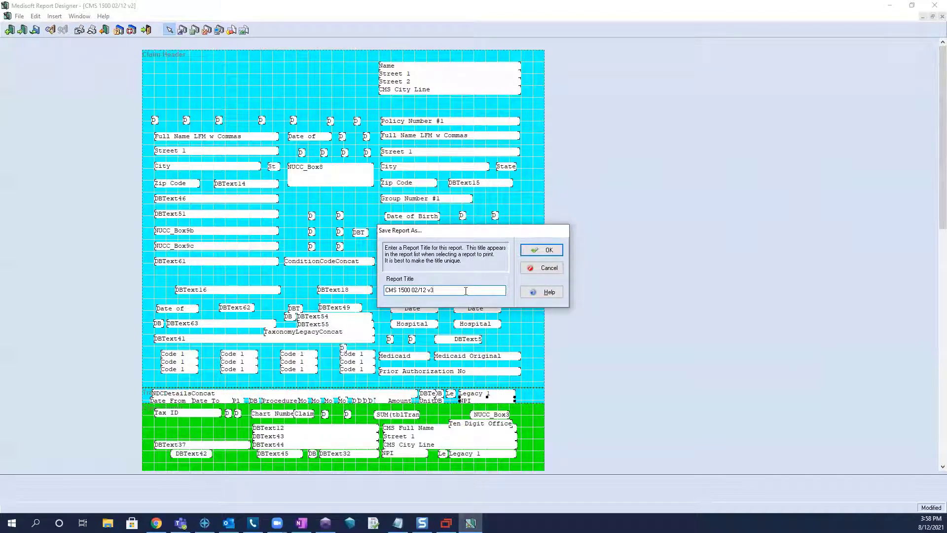
left_click(542, 250)
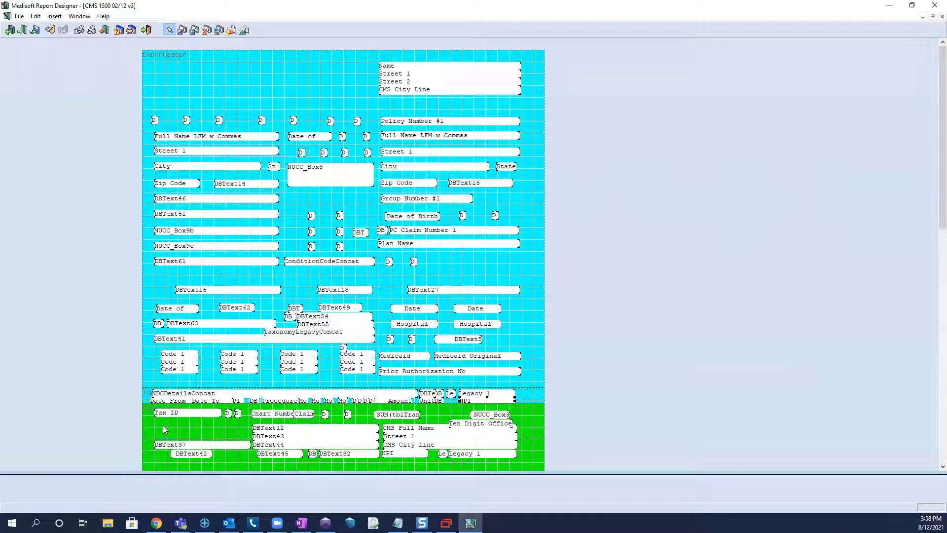
Step: Select the footer's bottom-row fields DBText42, DBText45, DB and NPI together
left_click(187, 452)
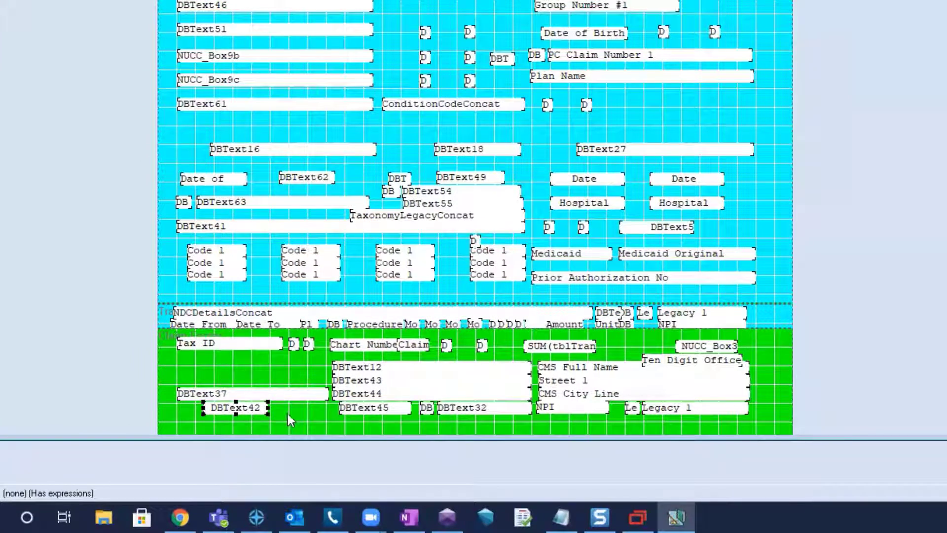
left_click(371, 411, "shift")
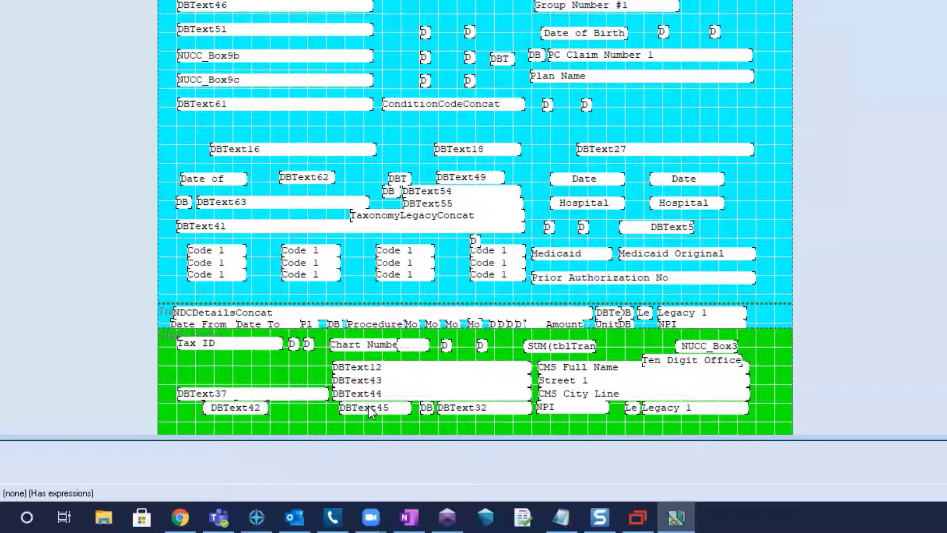
left_click(425, 410, "shift")
left_click(560, 408, "shift")
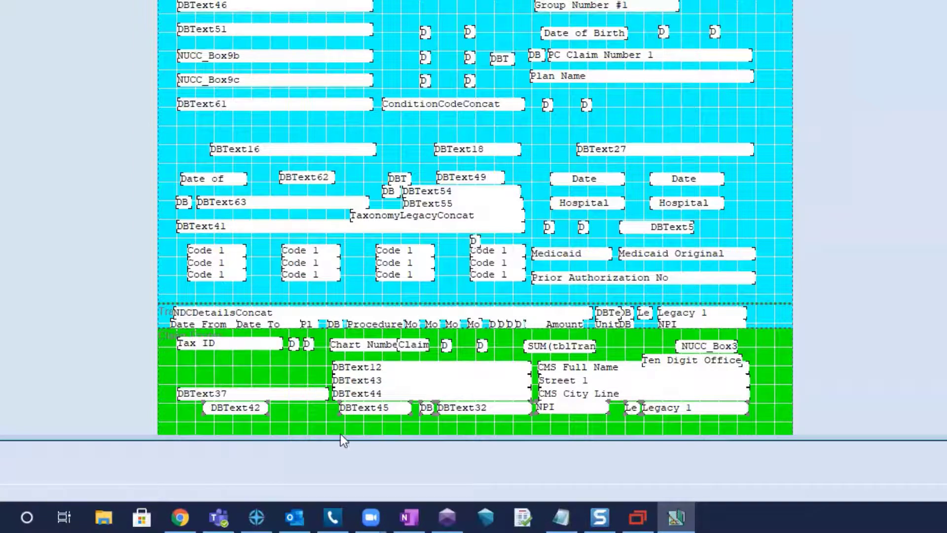
Step: Nudge the selected fields with the arrow keys, shifting them slightly right into alignment
key("Down")
key("Down")
key("Down")
key("Down")
key("Left")
key("Left")
key("Left")
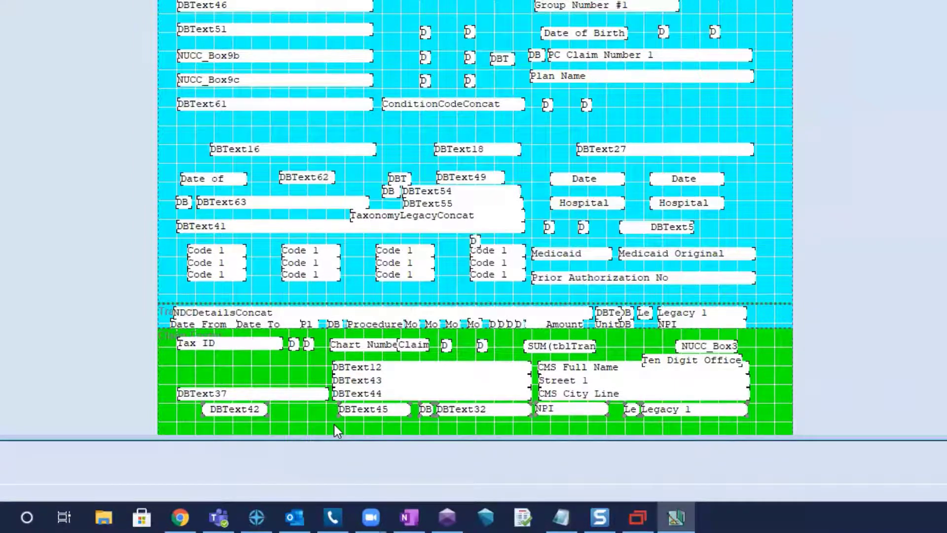
key("Right")
key("Right")
key("Right")
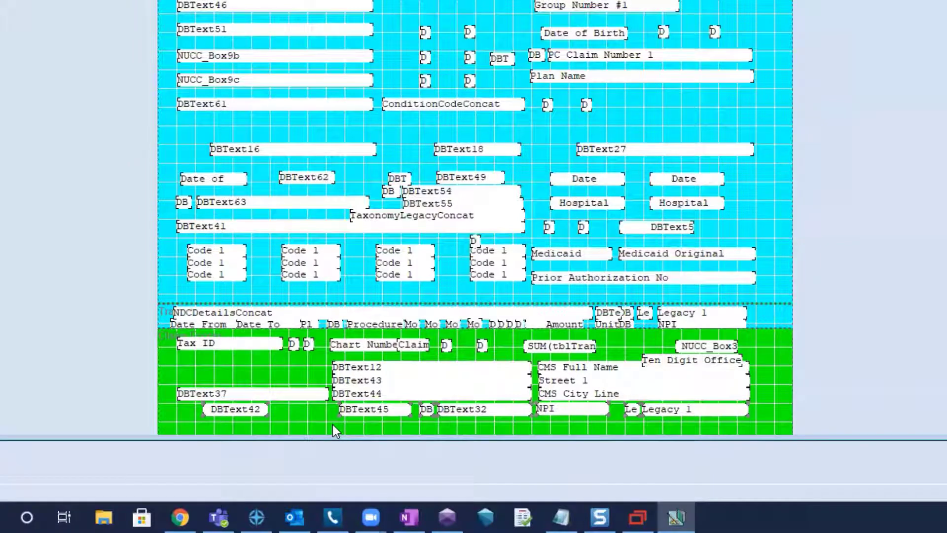
key("Right")
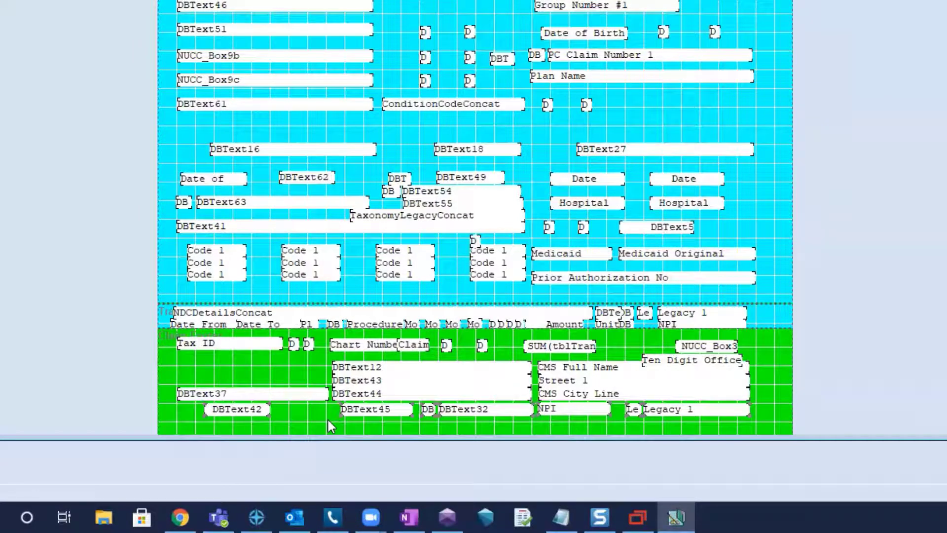
key("Up")
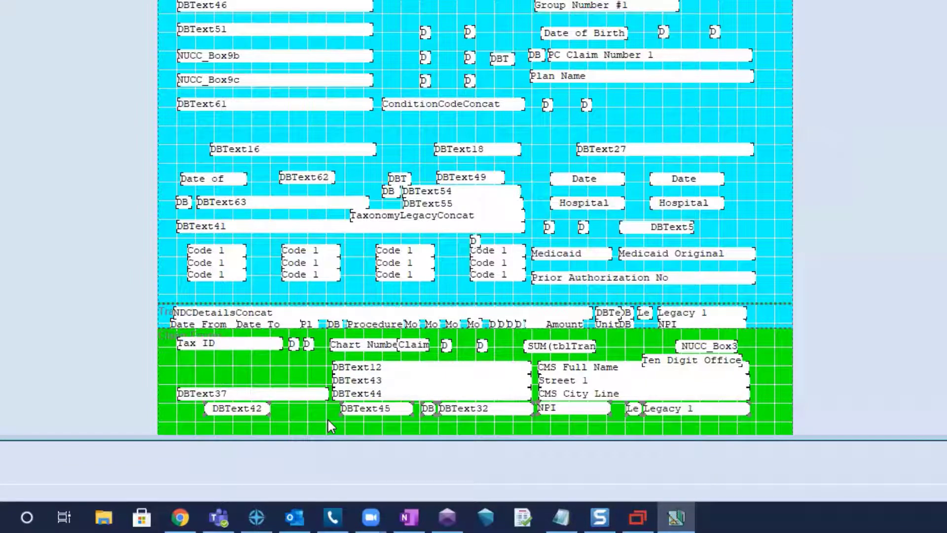
key("Down")
key("Down")
key("Down")
key("Down")
key("Down")
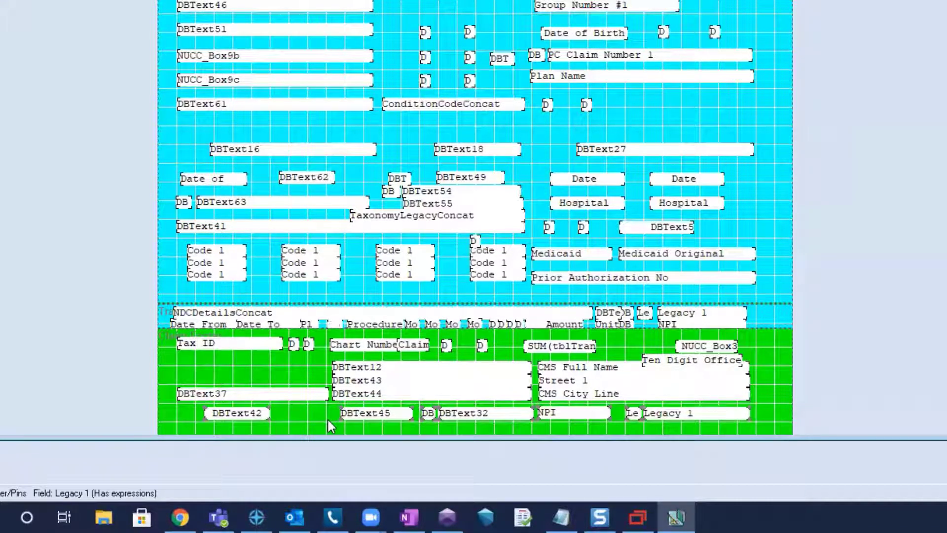
key("Up")
key("Up")
key("Up")
key("Up")
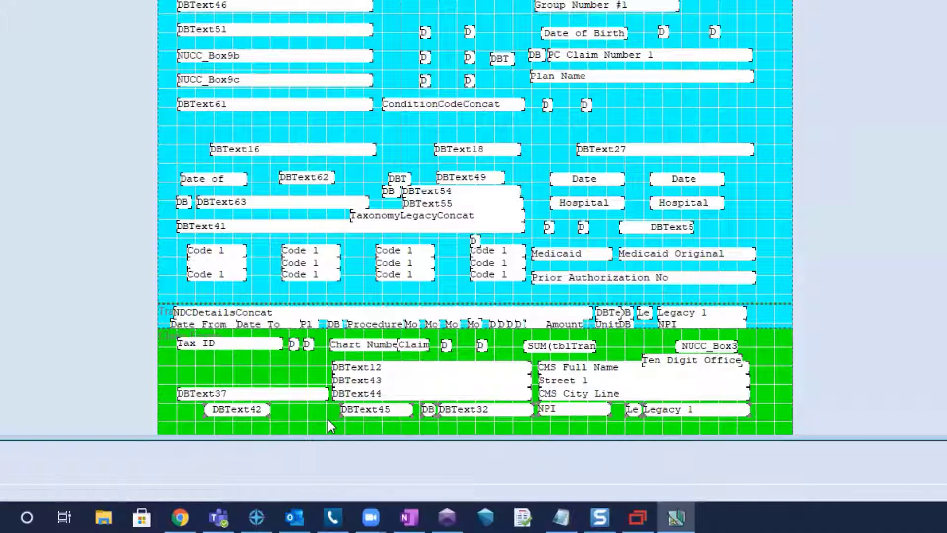
key("Up")
key("Up")
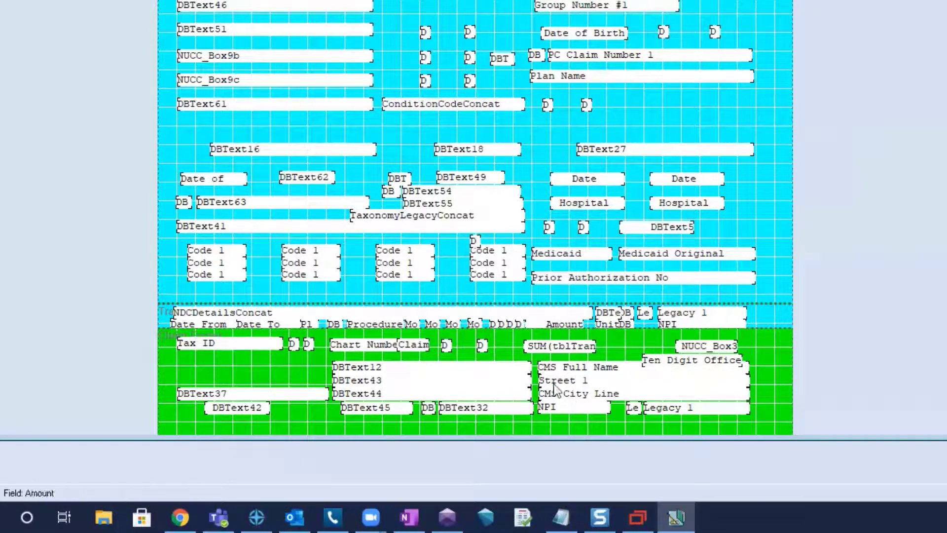
Step: Deselect the footer's NPI field and select the Tax ID field instead
left_click(558, 405)
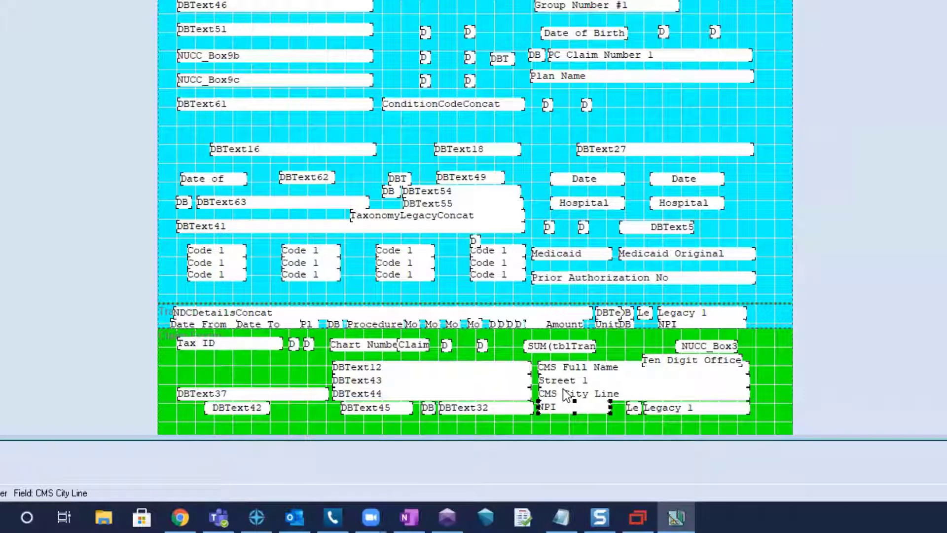
left_click(565, 299)
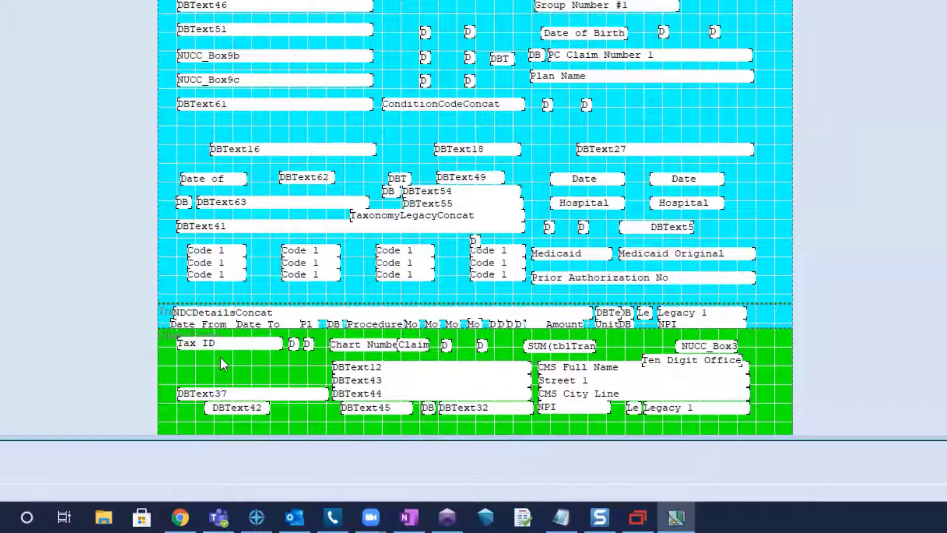
left_click(253, 343)
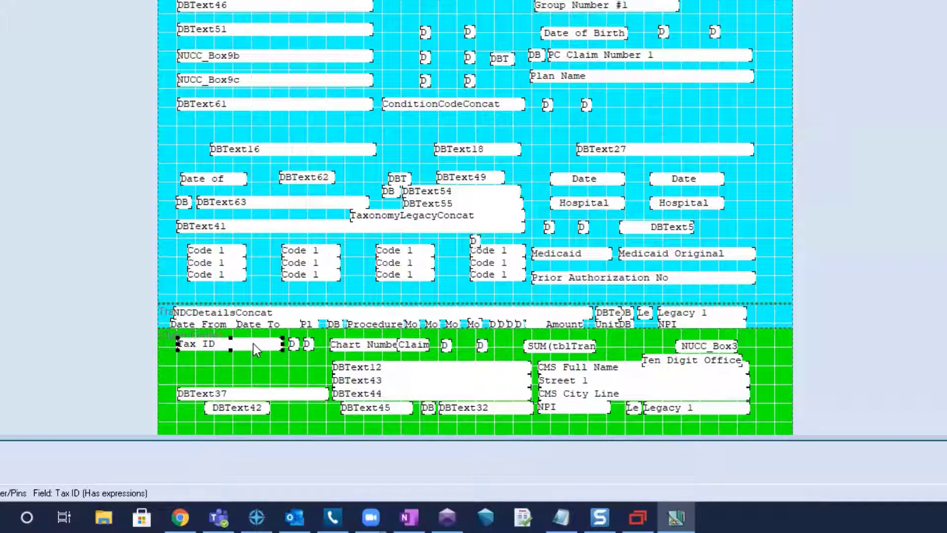
Step: Save the report under the new title 'CMS 1500 02/12 v4'
left_click(10, 0)
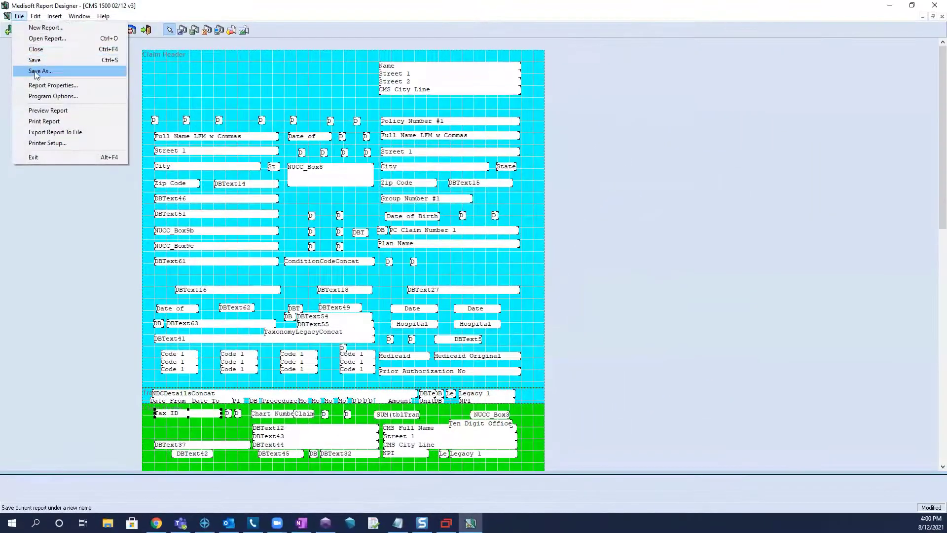
left_click(9, 0)
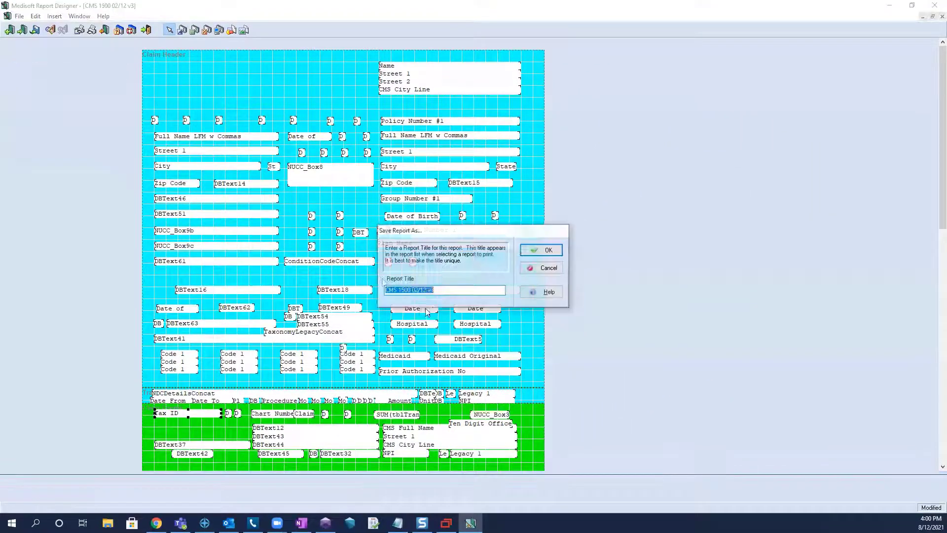
left_click(454, 290)
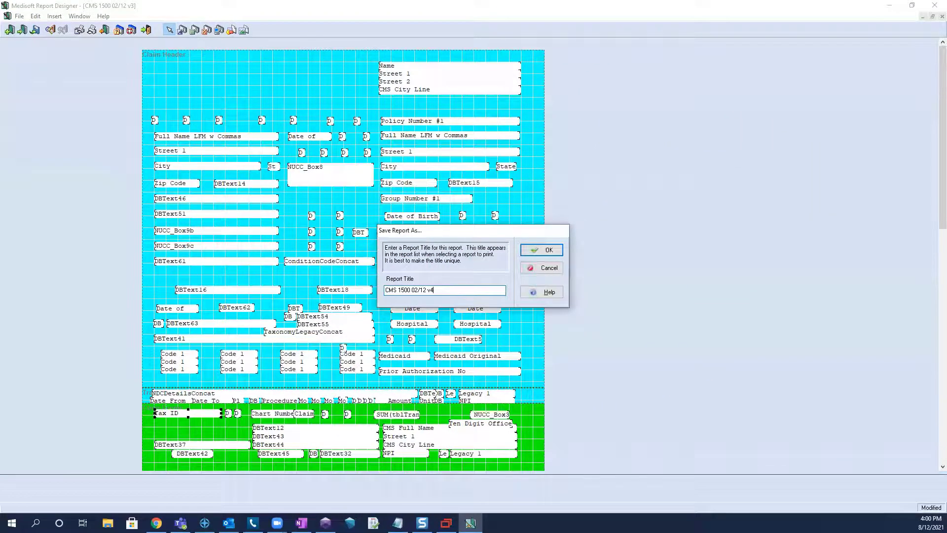
type("4")
left_click(554, 250)
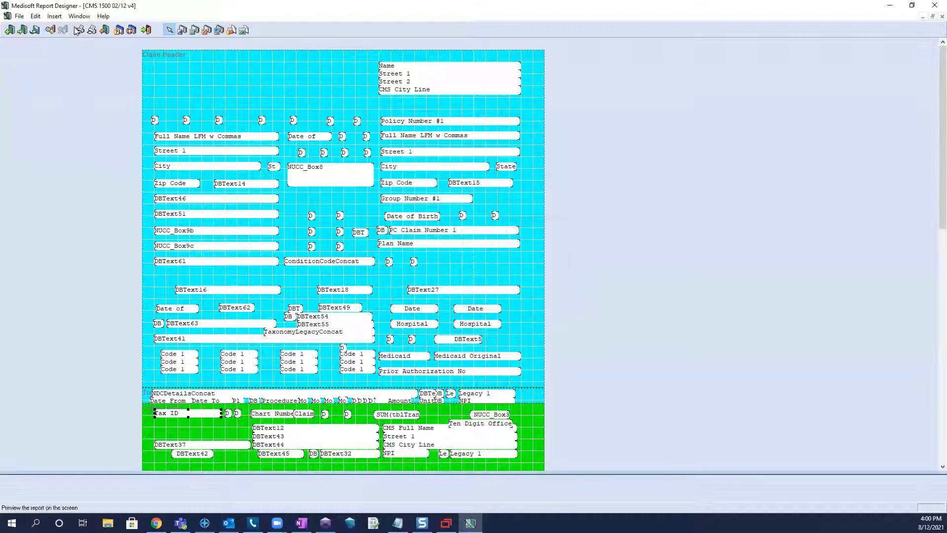
left_click(17, 17)
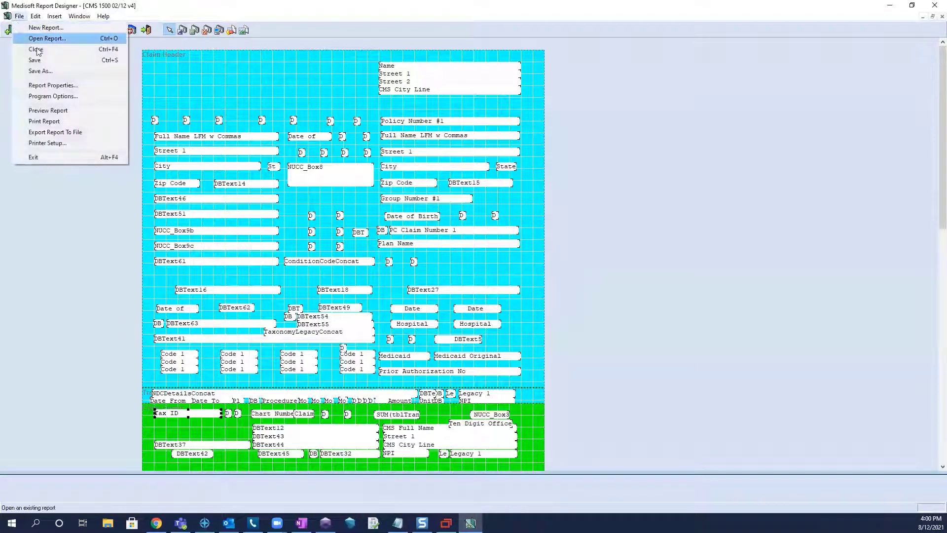
left_click(53, 110)
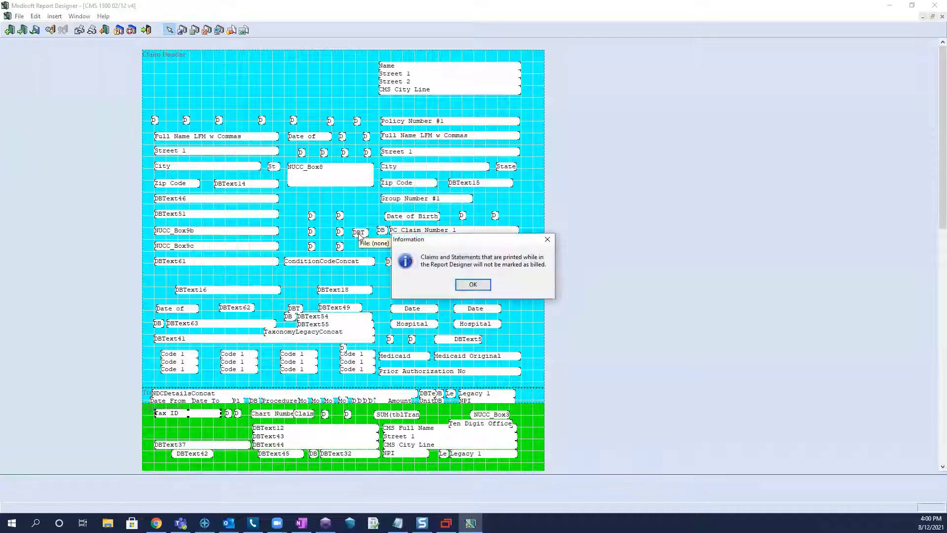
left_click(475, 285)
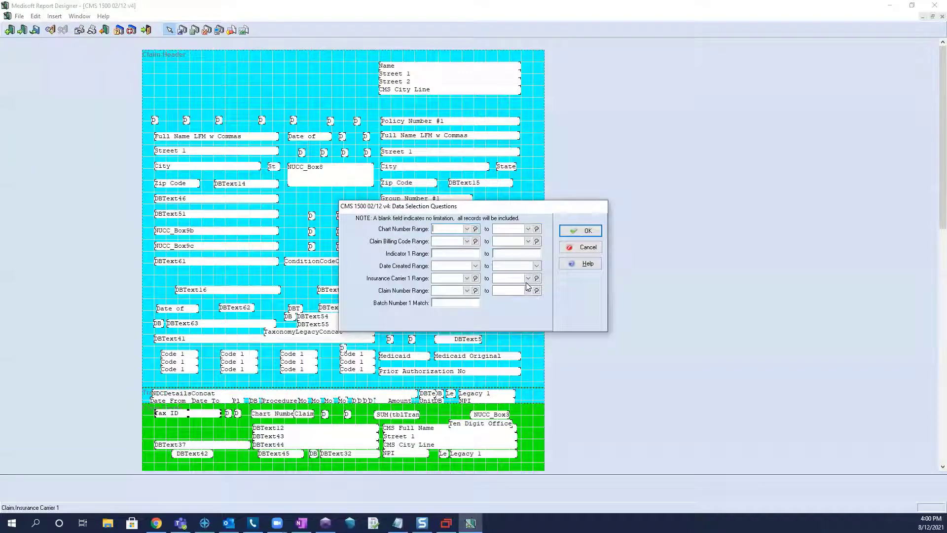
left_click(590, 248)
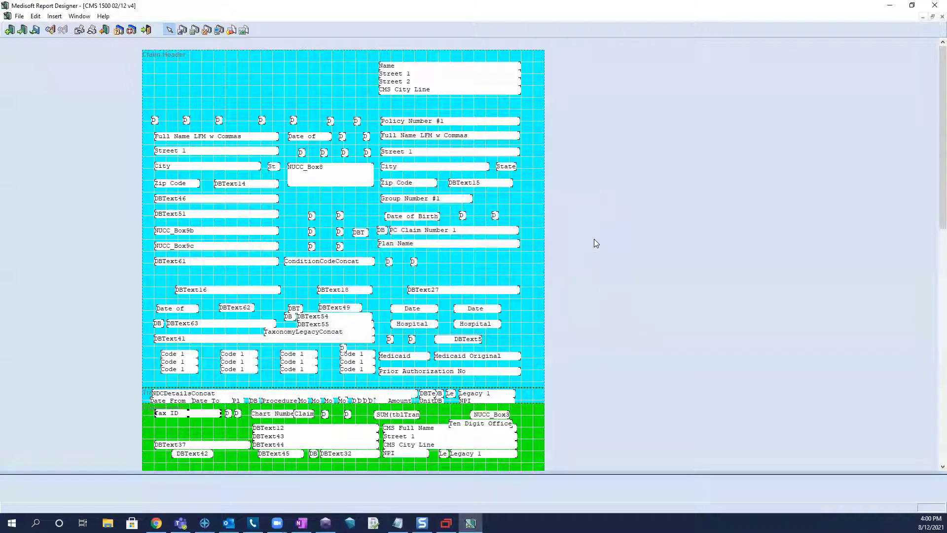